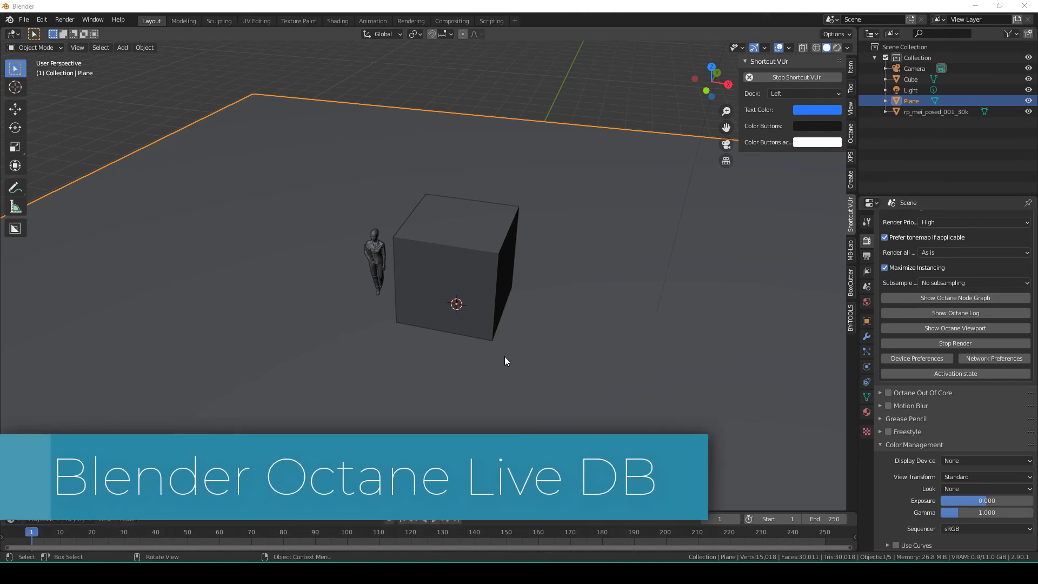
- Switch the viewport to rendered shading and view the cube, plane and human figure from a corner angle
{"action": "middle_click_drag", "start_coordinate": [601, 358], "coordinate": [635, 344]}
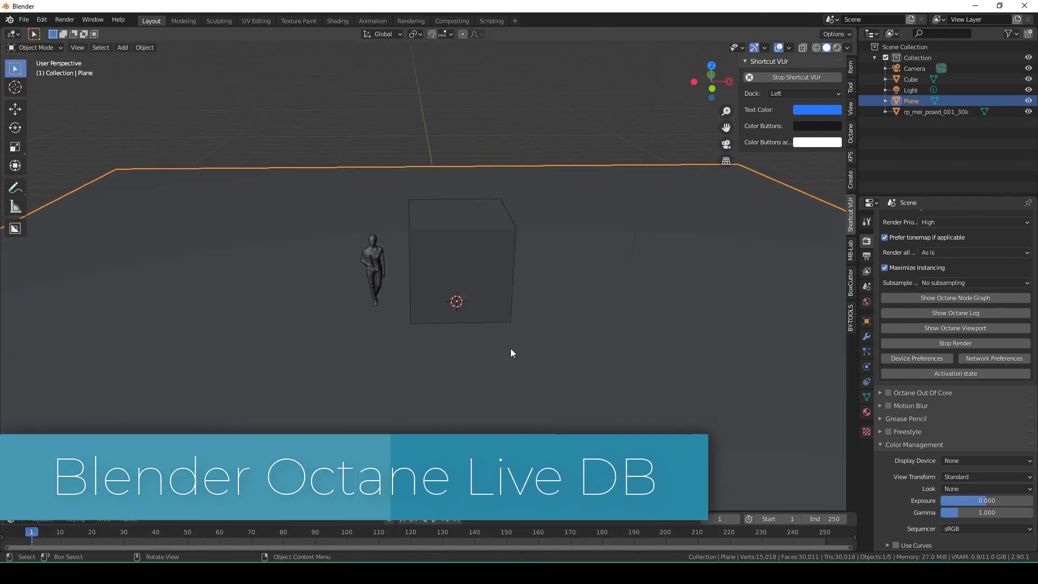
{"action": "mouse_move", "coordinate": [526, 355]}
{"action": "middle_mouse_down"}
{"action": "mouse_move", "coordinate": [592, 329]}
{"action": "mouse_move", "coordinate": [600, 342]}
{"action": "mouse_move", "coordinate": [540, 349]}
{"action": "mouse_move", "coordinate": [602, 335]}
{"action": "mouse_move", "coordinate": [531, 346]}
{"action": "mouse_move", "coordinate": [592, 354]}
{"action": "mouse_move", "coordinate": [540, 365]}
{"action": "middle_mouse_up"}
{"action": "middle_click_drag", "start_coordinate": [370, 326], "coordinate": [592, 315]}
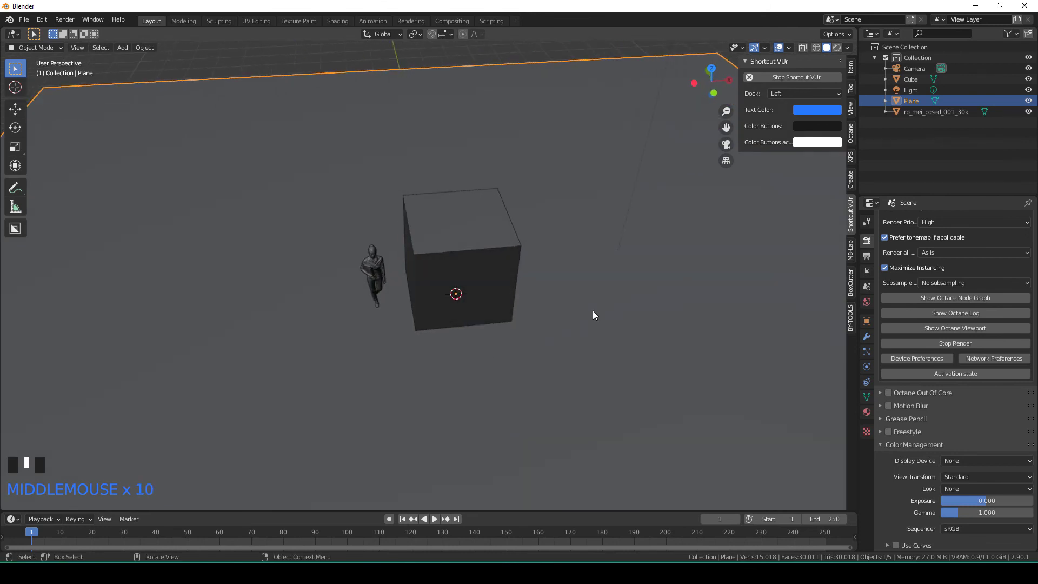
{"action": "left_click", "coordinate": [836, 48]}
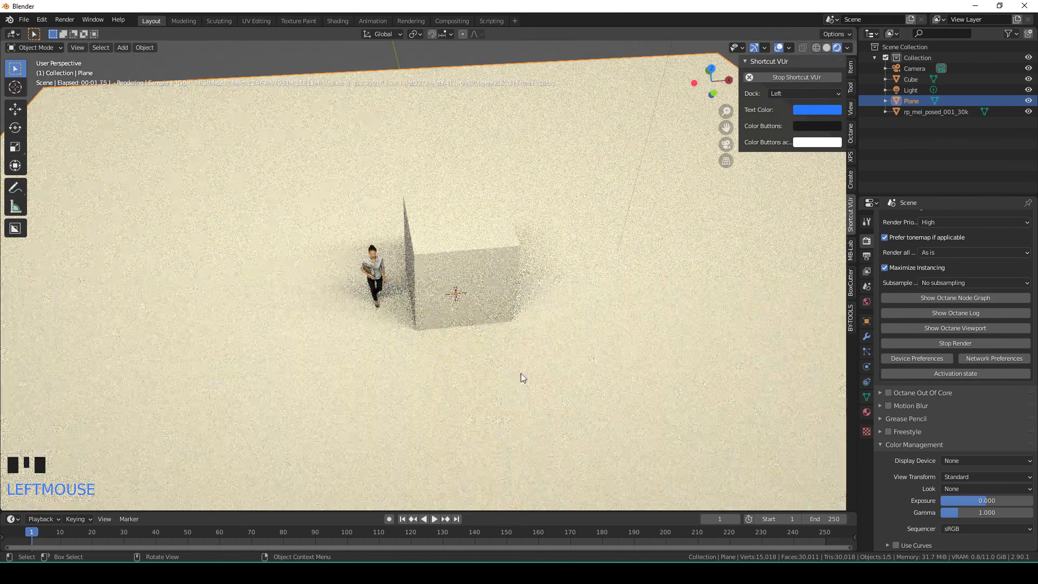
{"action": "middle_click_drag", "start_coordinate": [521, 375], "coordinate": [500, 371]}
{"action": "left_click", "coordinate": [607, 378]}
{"action": "middle_click_drag", "start_coordinate": [586, 389], "coordinate": [581, 380]}
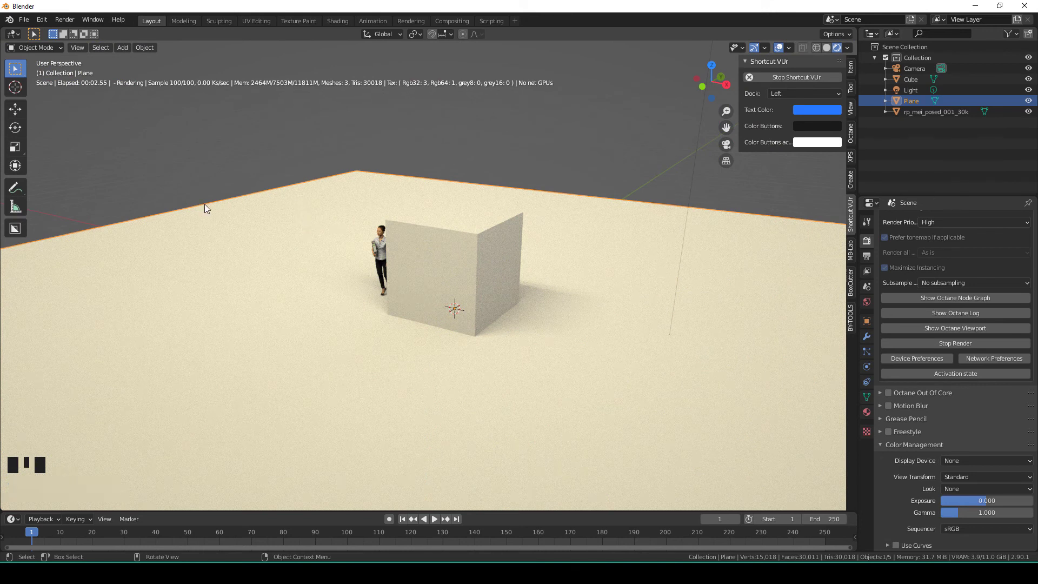
- Find the Octane DB command and open the Octane DB window
{"action": "key", "text": "F3"}
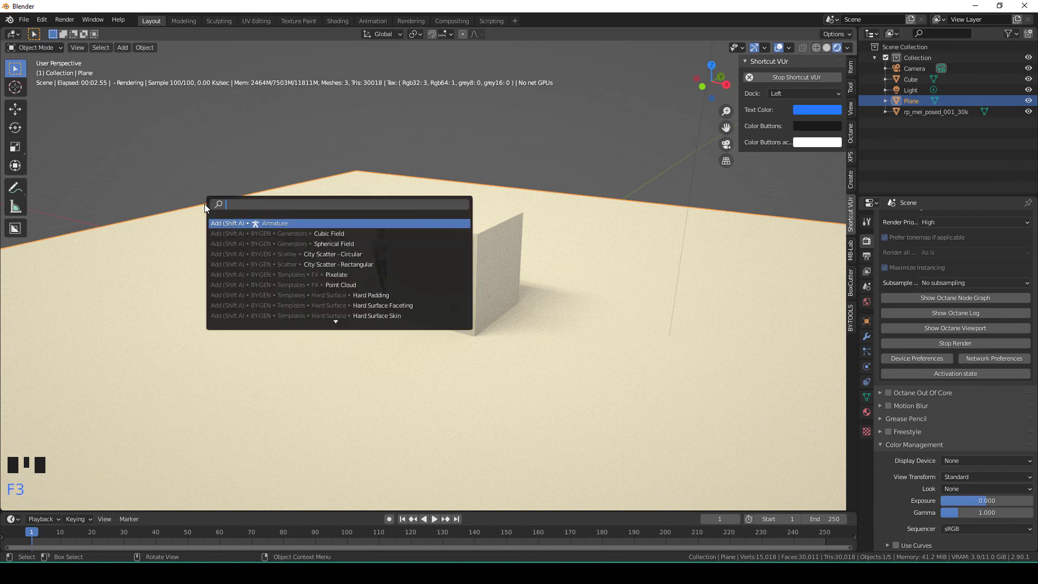
{"action": "type", "text": "db"}
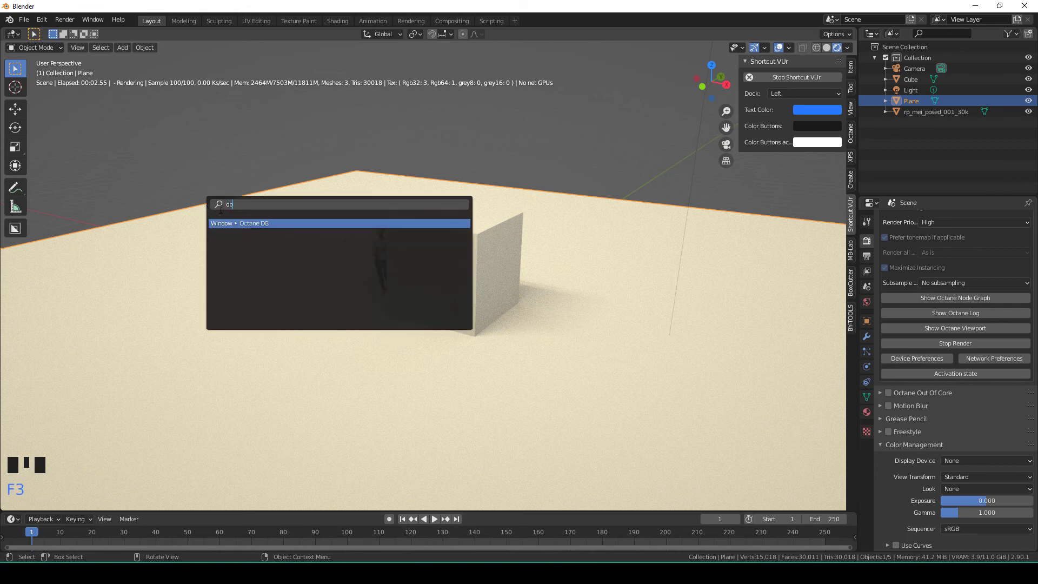
{"action": "left_click", "coordinate": [93, 19]}
{"action": "left_click", "coordinate": [131, 132]}
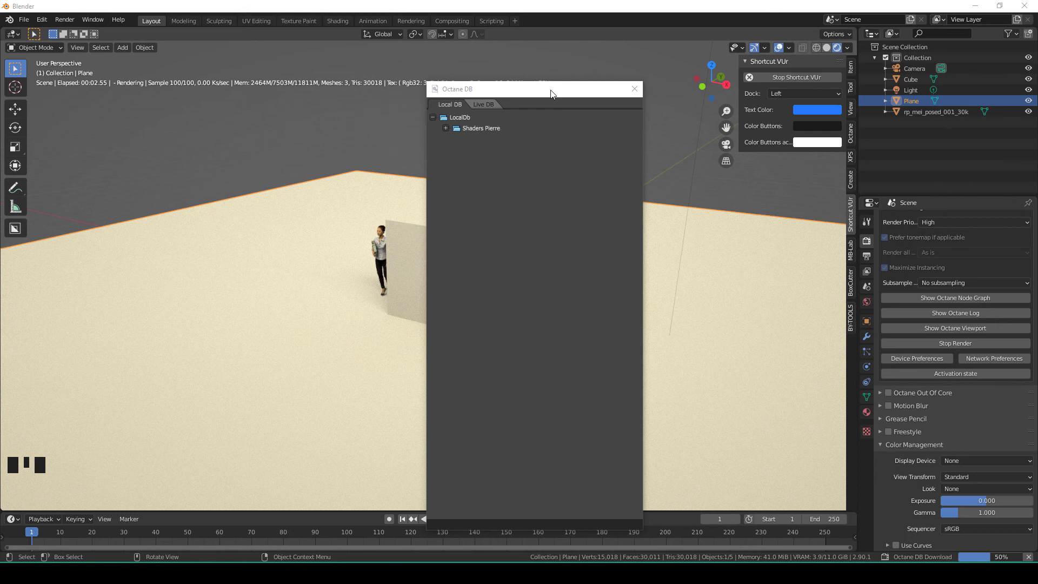
- Dismiss the OctaneRender activation status dialog and place the Octane DB window beside the cube so the model stays uncovered
{"action": "left_click_drag", "start_coordinate": [551, 94], "coordinate": [358, 63]}
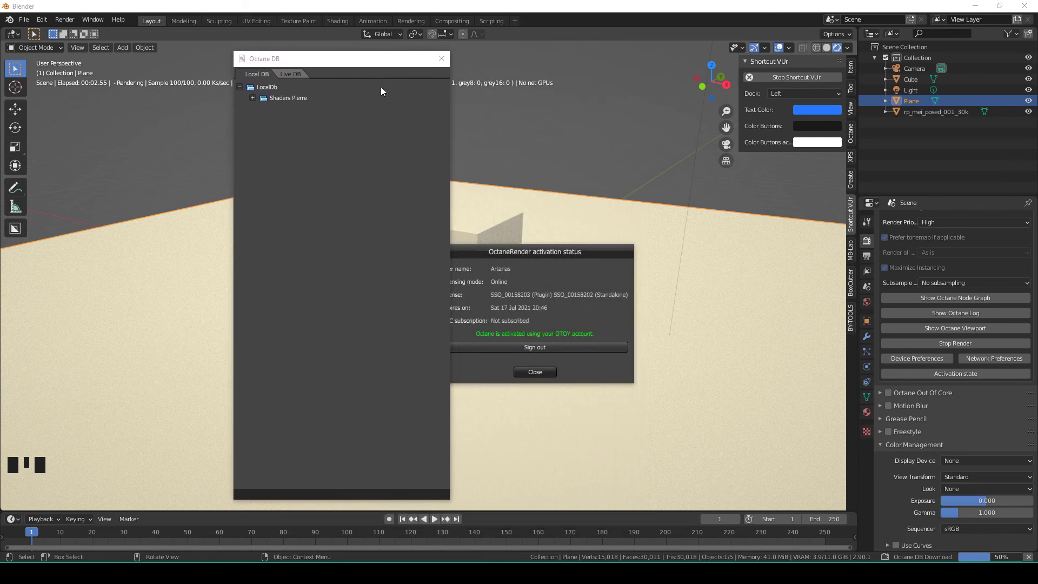
{"action": "left_click_drag", "start_coordinate": [550, 251], "coordinate": [616, 210]}
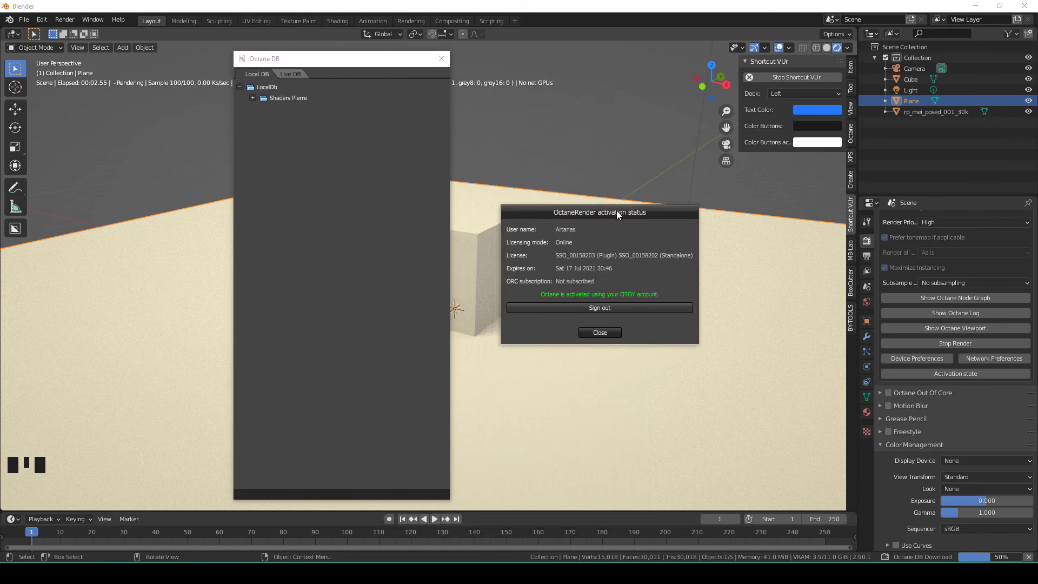
{"action": "left_click", "coordinate": [600, 332]}
{"action": "left_click_drag", "start_coordinate": [371, 60], "coordinate": [648, 63]}
{"action": "left_click", "coordinate": [342, 342]}
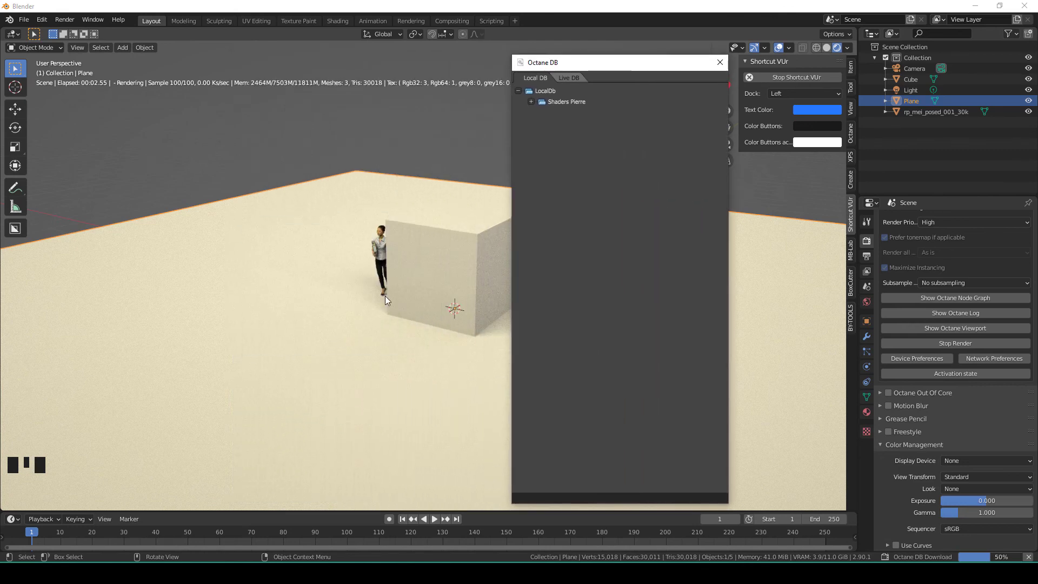
{"action": "left_click_drag", "start_coordinate": [586, 64], "coordinate": [647, 64]}
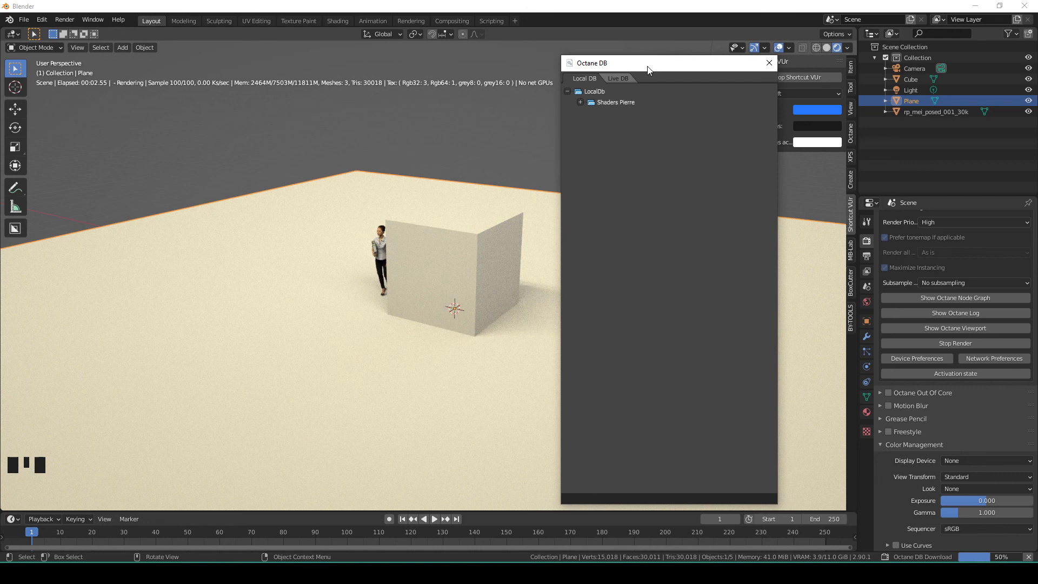
- Browse the Live DB material categories Non-Organic, Misc and Organic, and expand Organic down to Wood
{"action": "left_click", "coordinate": [620, 75]}
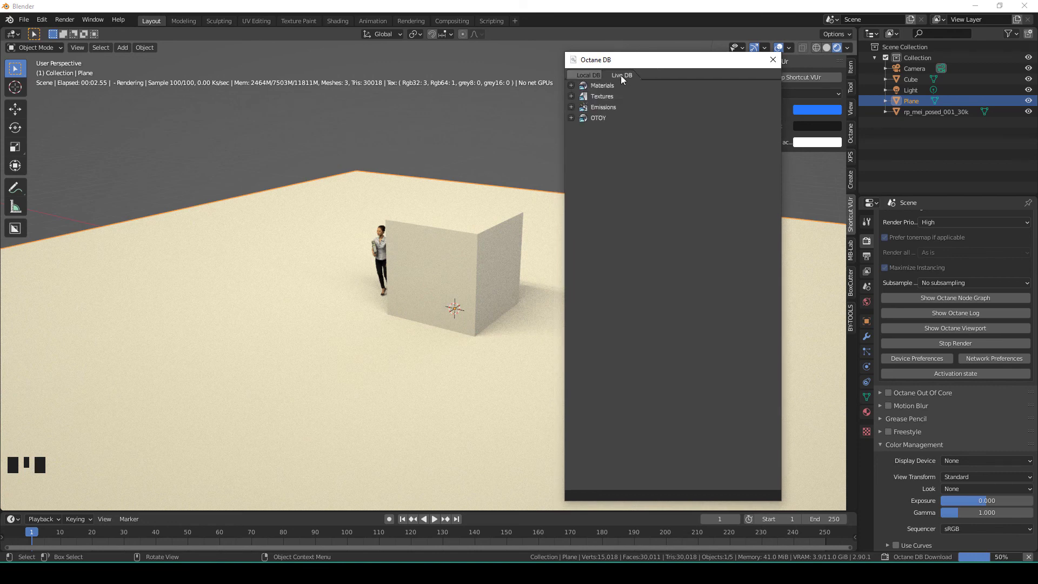
{"action": "left_click", "coordinate": [571, 86]}
{"action": "left_click", "coordinate": [584, 117]}
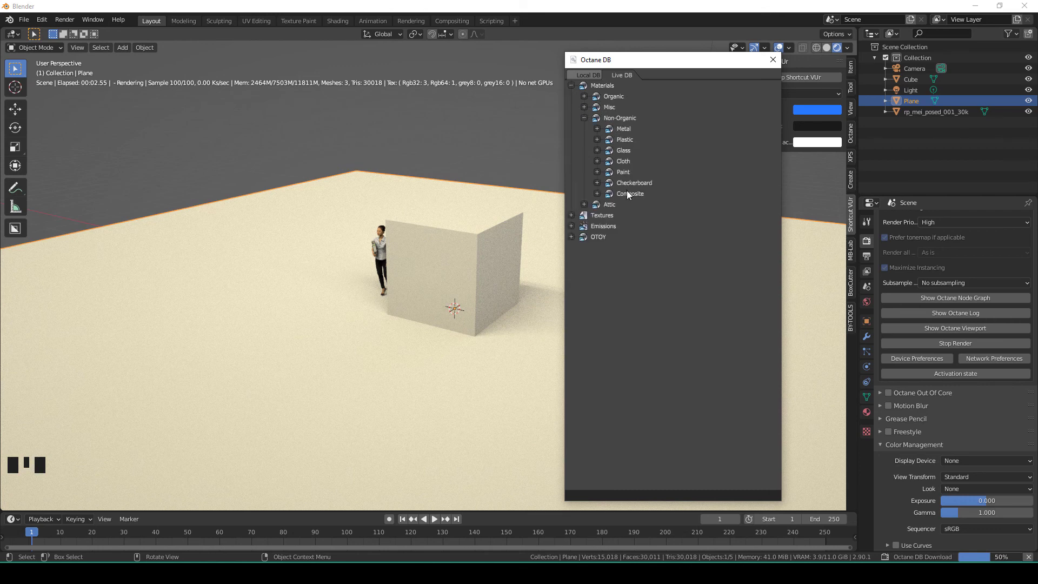
{"action": "left_click", "coordinate": [584, 106]}
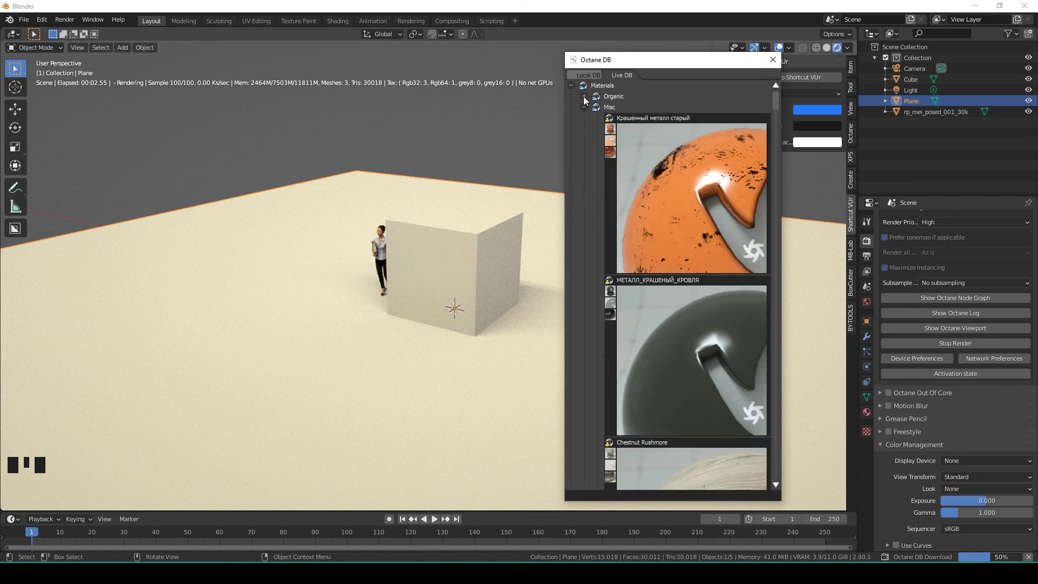
{"action": "left_click", "coordinate": [584, 96]}
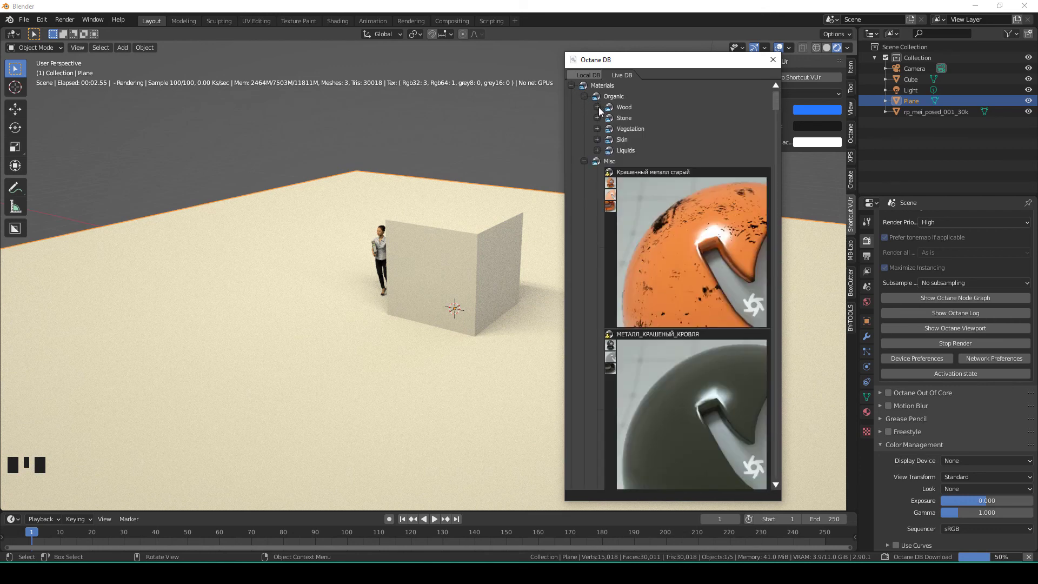
{"action": "left_click", "coordinate": [597, 108]}
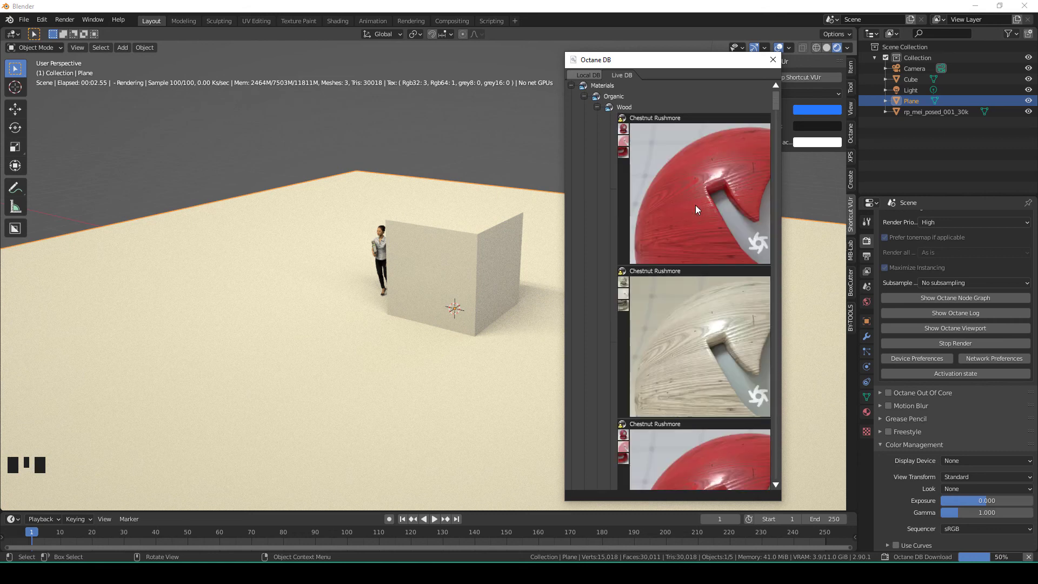
- Apply the red Chestnut Rushmore wood material from the Live DB to the selected plane and inspect it in the viewport
{"action": "scroll", "coordinate": [695, 205], "scroll_direction": "down", "scroll_amount": 3}
{"action": "scroll", "coordinate": [695, 196], "scroll_direction": "up", "scroll_amount": 3}
{"action": "left_click", "coordinate": [689, 209]}
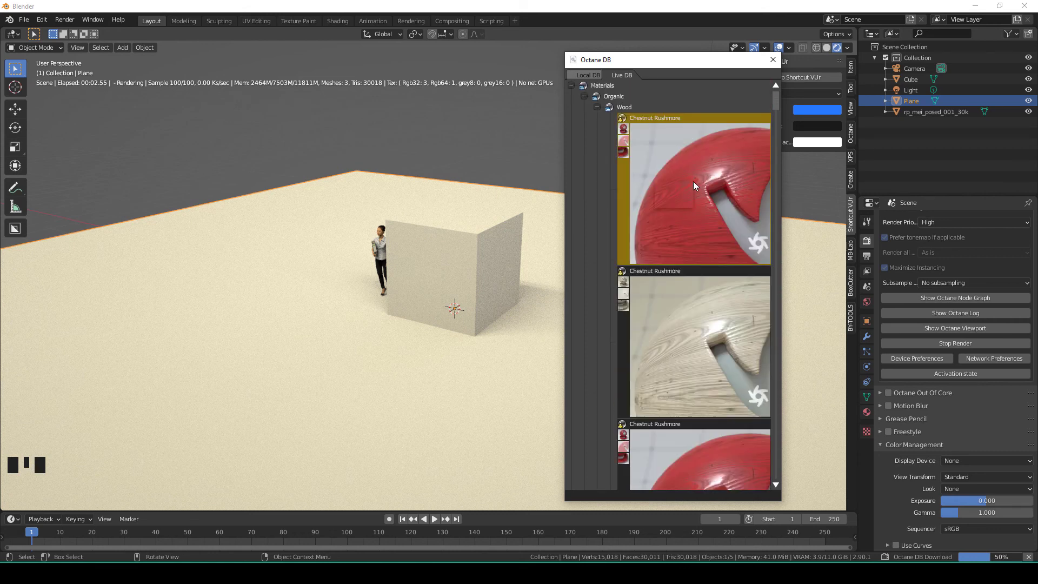
{"action": "right_click", "coordinate": [682, 188]}
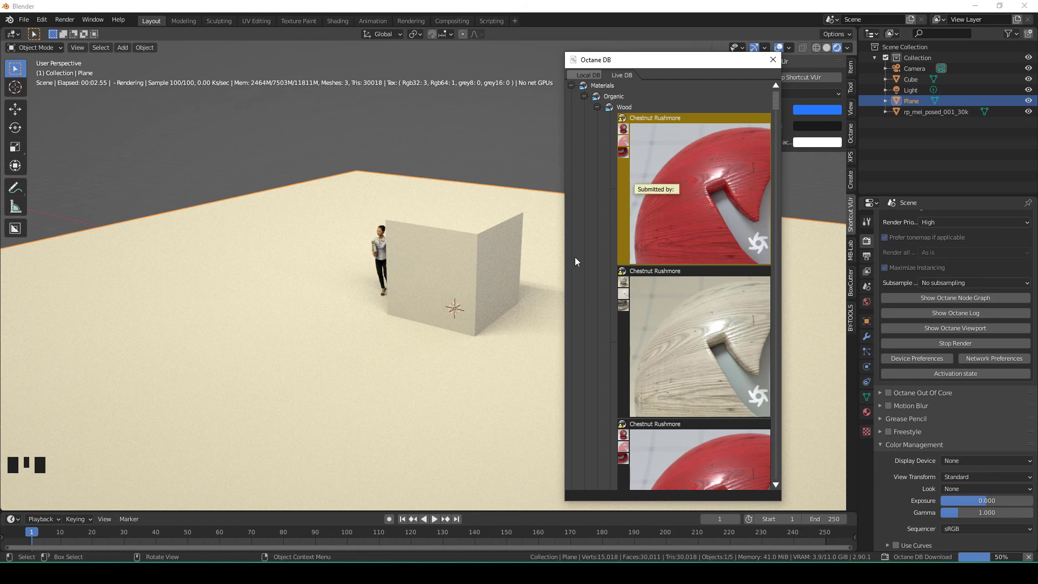
{"action": "right_click", "coordinate": [697, 182]}
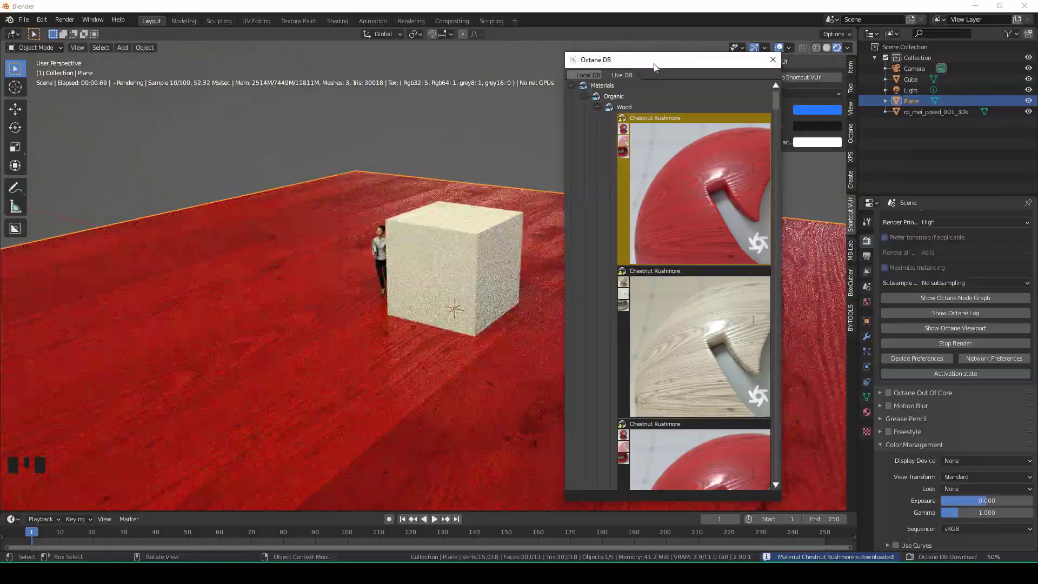
{"action": "middle_click_drag", "start_coordinate": [283, 399], "coordinate": [395, 385]}
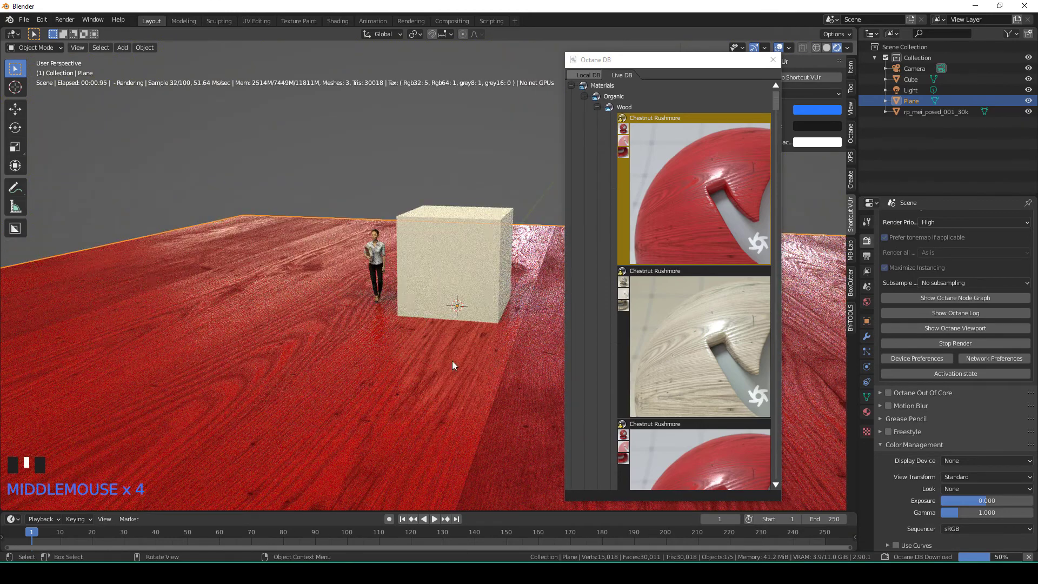
- Select the cube and open the Organic Stone category after browsing the Vegetation materials
{"action": "scroll", "coordinate": [688, 349], "scroll_direction": "down", "scroll_amount": 3}
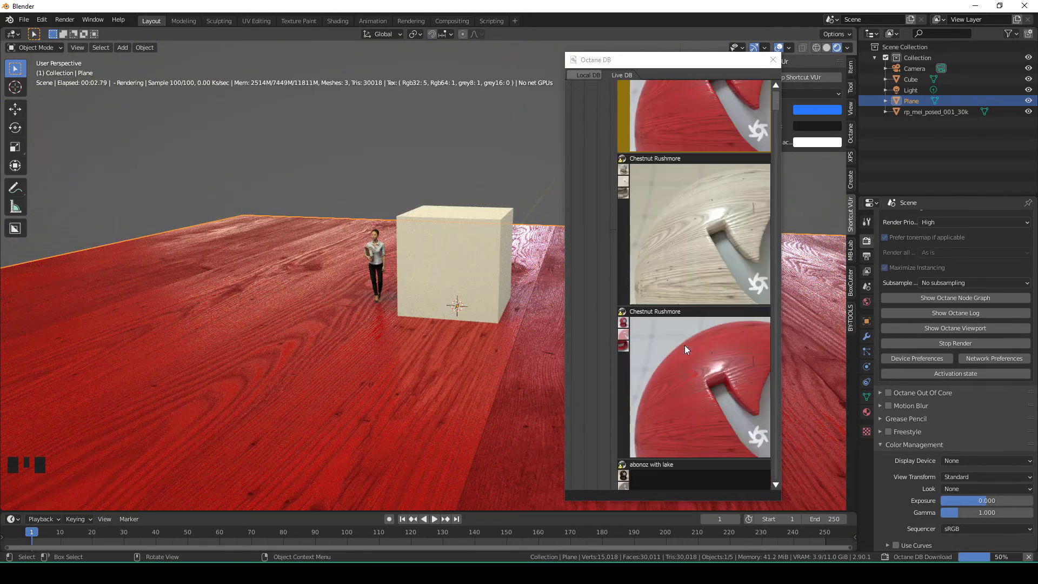
{"action": "scroll", "coordinate": [683, 347], "scroll_direction": "up", "scroll_amount": 3}
{"action": "left_click", "coordinate": [597, 108]}
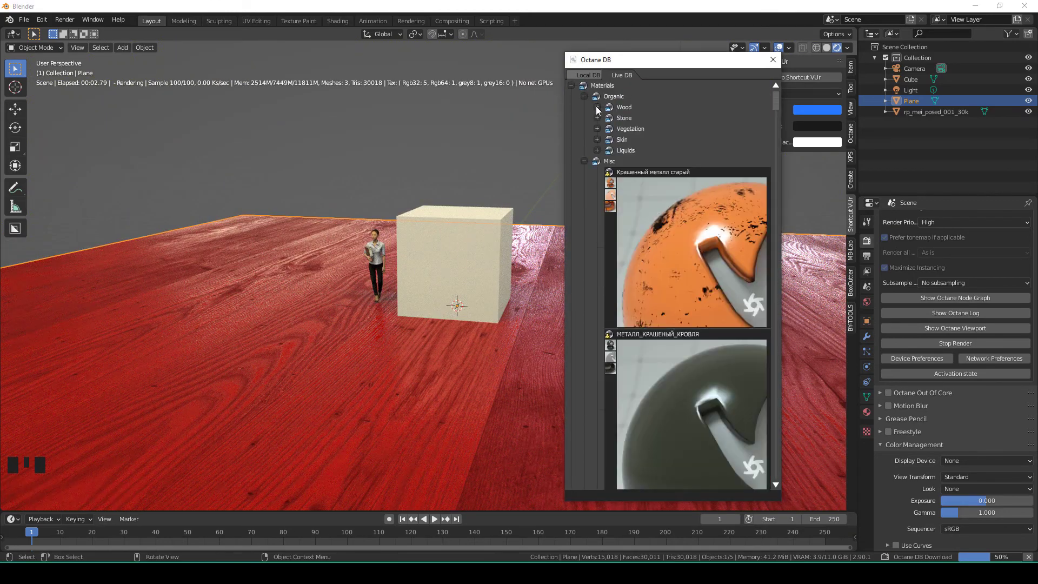
{"action": "left_click", "coordinate": [483, 238]}
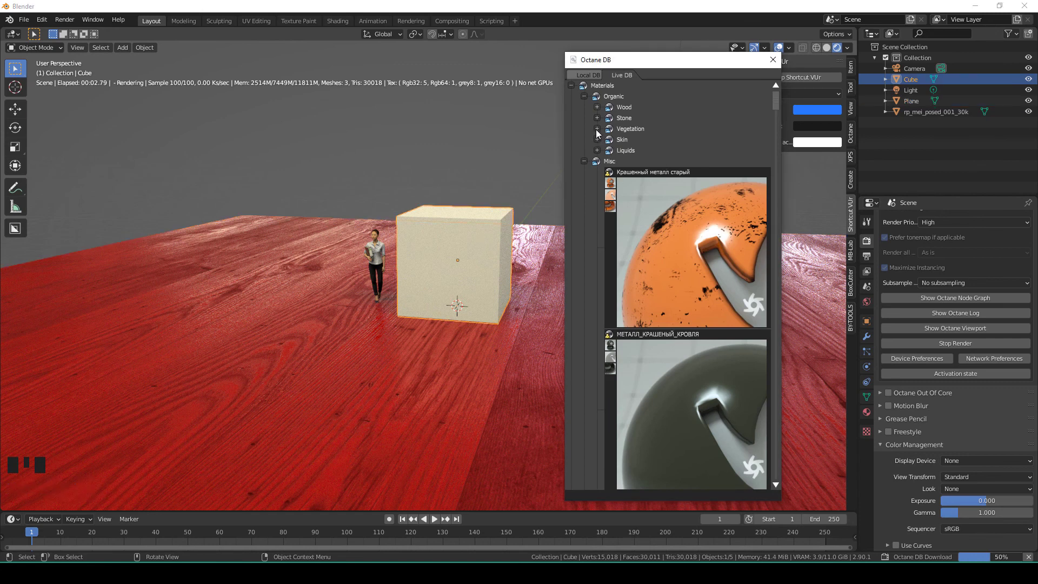
{"action": "left_click", "coordinate": [597, 129]}
{"action": "scroll", "coordinate": [669, 251], "scroll_direction": "down", "scroll_amount": 6}
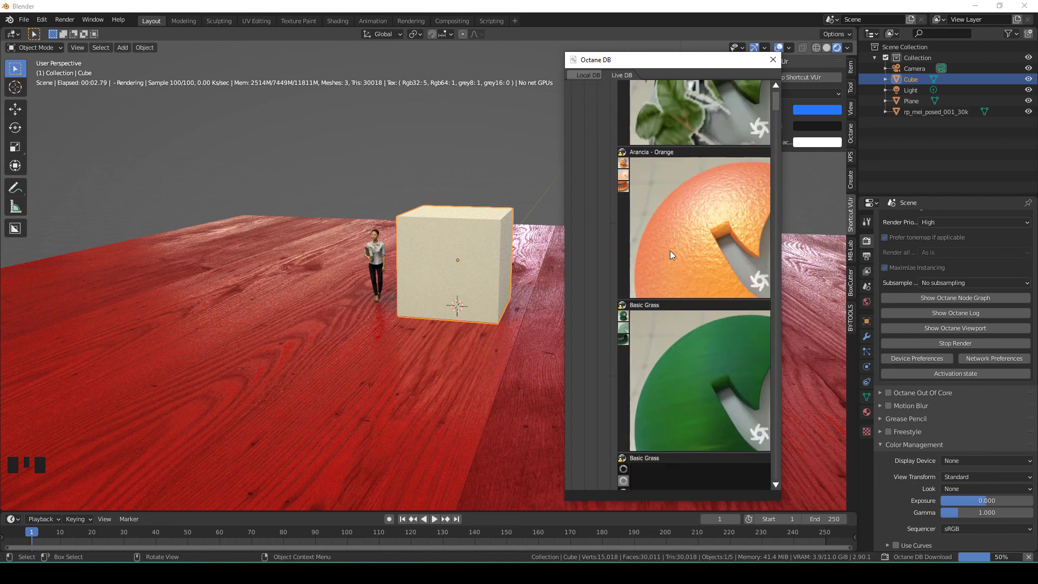
{"action": "scroll", "coordinate": [601, 161], "scroll_direction": "up", "scroll_amount": 7}
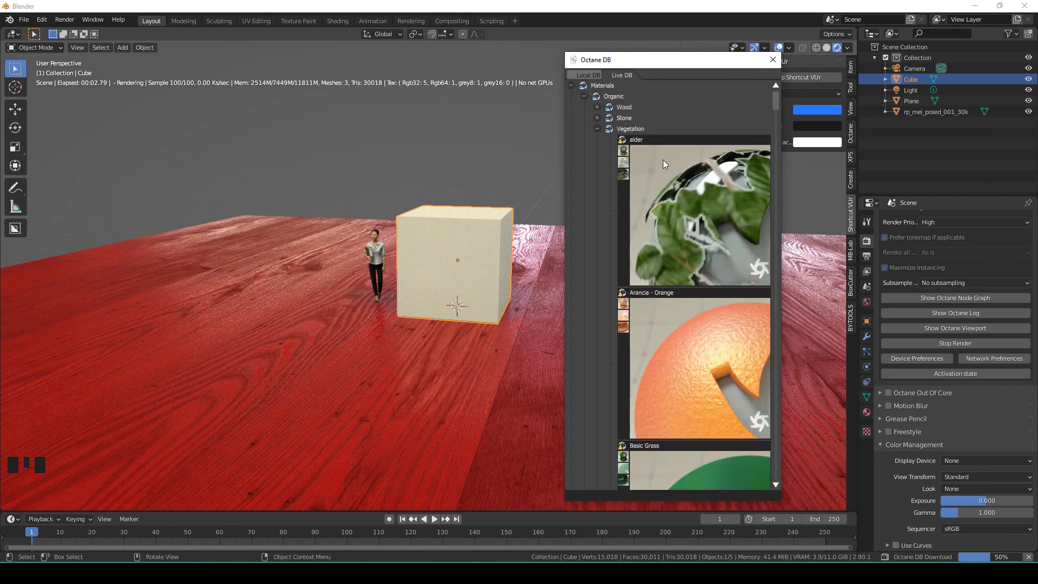
{"action": "scroll", "coordinate": [650, 158], "scroll_direction": "down", "scroll_amount": 10}
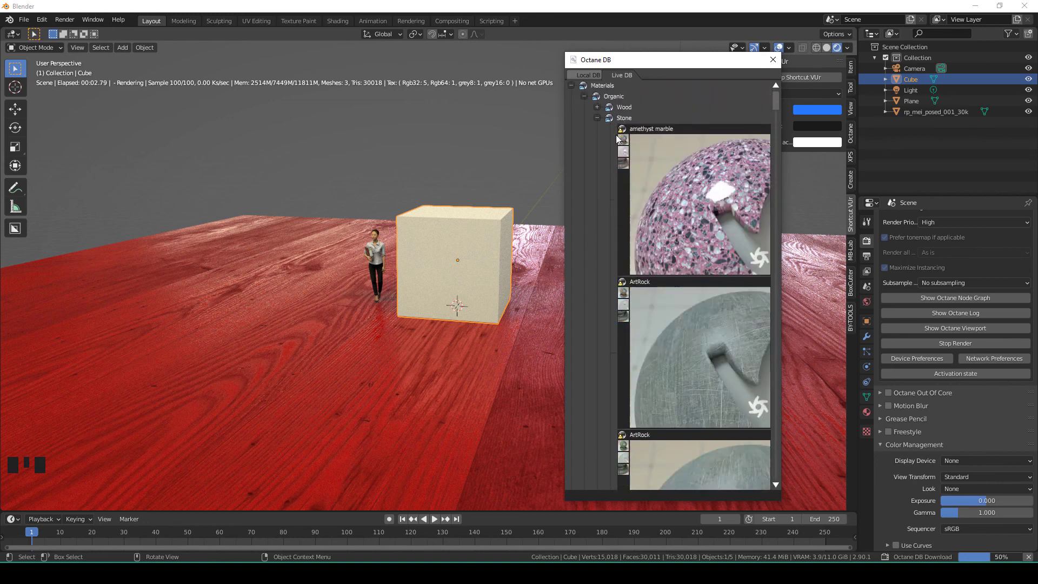
- Apply the grey masonry "stone wall" material from the Stone category to the cube and inspect it in the viewport
{"action": "scroll", "coordinate": [689, 336], "scroll_direction": "down", "scroll_amount": 8}
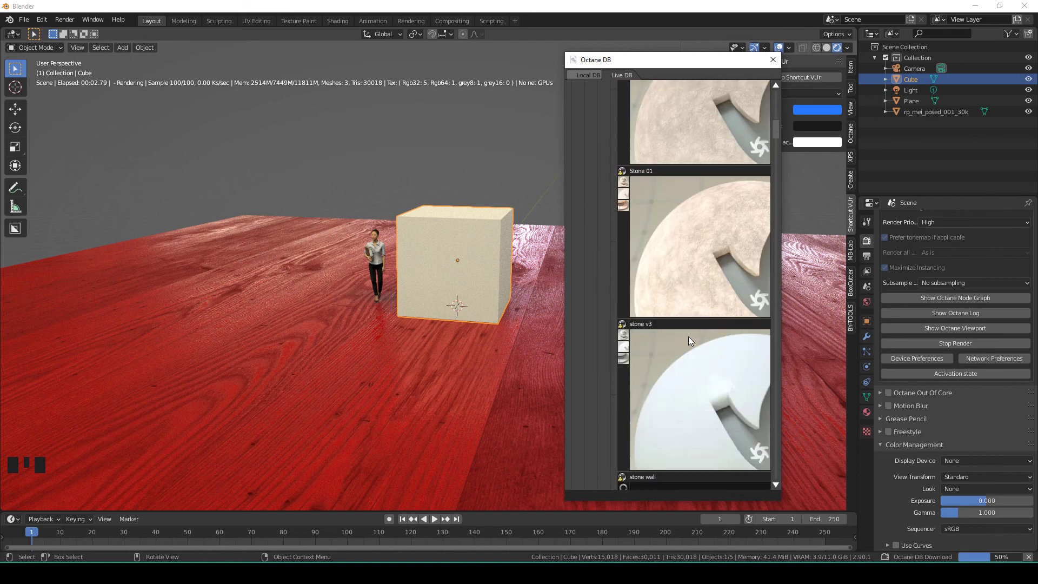
{"action": "scroll", "coordinate": [688, 336], "scroll_direction": "down", "scroll_amount": 3}
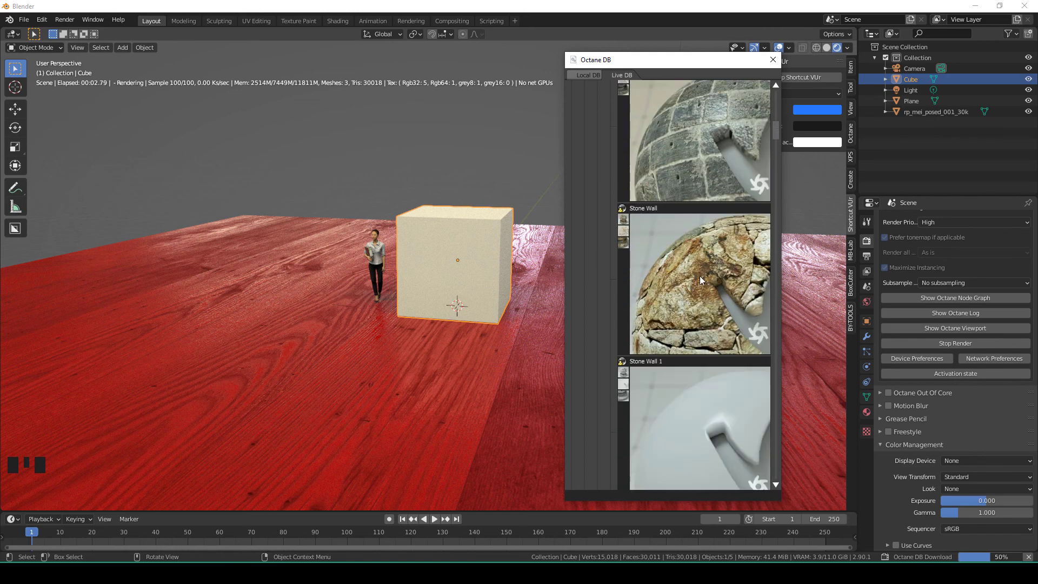
{"action": "scroll", "coordinate": [693, 144], "scroll_direction": "up", "scroll_amount": 2}
{"action": "left_click", "coordinate": [670, 229]}
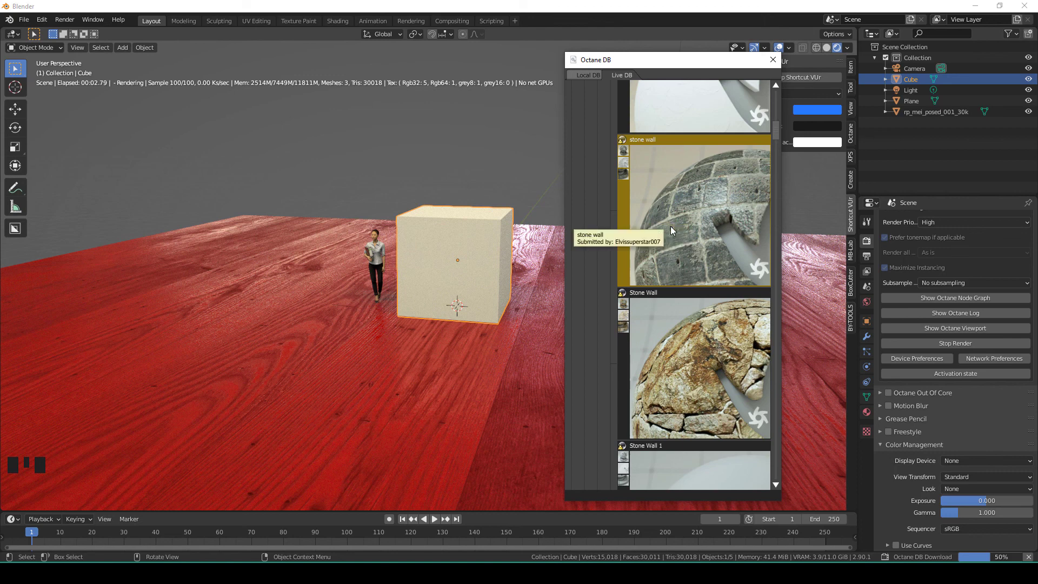
{"action": "middle_click_drag", "start_coordinate": [435, 268], "coordinate": [423, 308]}
{"action": "scroll", "coordinate": [432, 270], "scroll_direction": "up", "scroll_amount": 4}
{"action": "scroll", "coordinate": [464, 297], "scroll_direction": "down", "scroll_amount": 4}
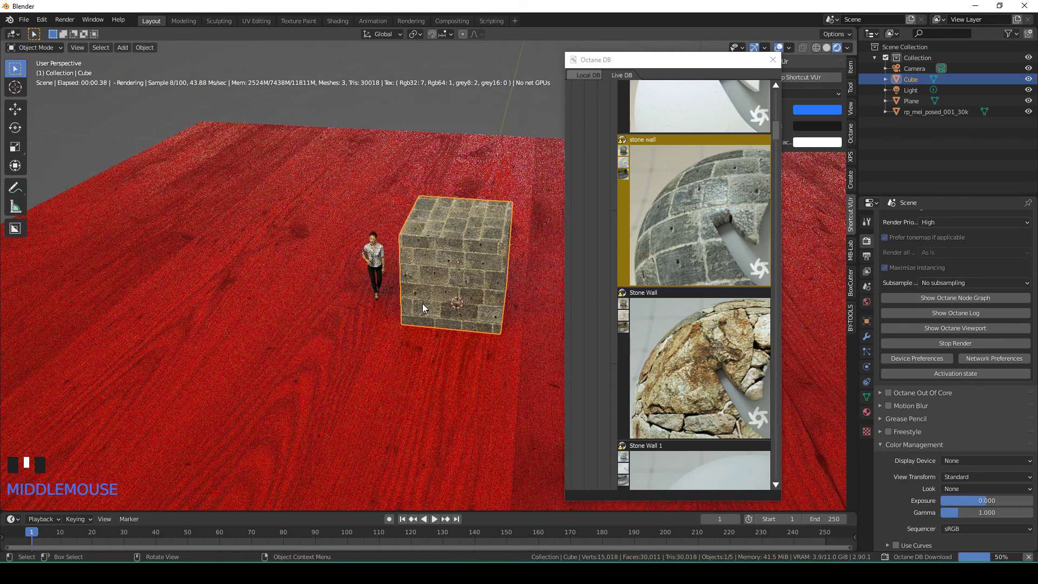
- Switch to the Shading workspace and set the node editor's shader type to Object, keeping the Octane DB window off the nodes
{"action": "left_click", "coordinate": [337, 21]}
{"action": "scroll", "coordinate": [471, 240], "scroll_direction": "down", "scroll_amount": 4}
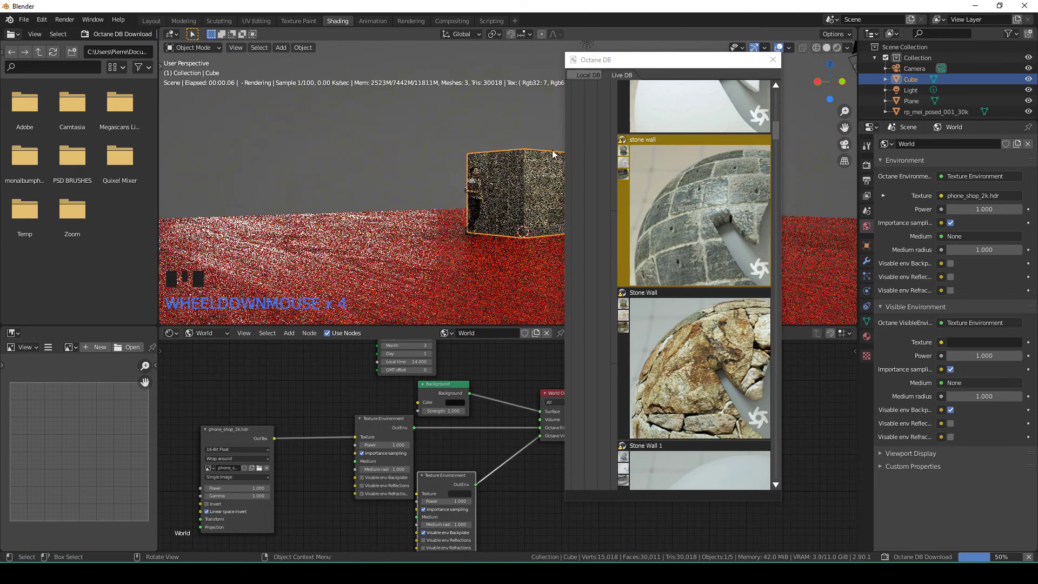
{"action": "left_click_drag", "start_coordinate": [621, 65], "coordinate": [733, 85]}
{"action": "scroll", "coordinate": [476, 540], "scroll_direction": "down", "scroll_amount": 3}
{"action": "middle_click_drag", "start_coordinate": [476, 546], "coordinate": [549, 440]}
{"action": "left_click", "coordinate": [204, 332]}
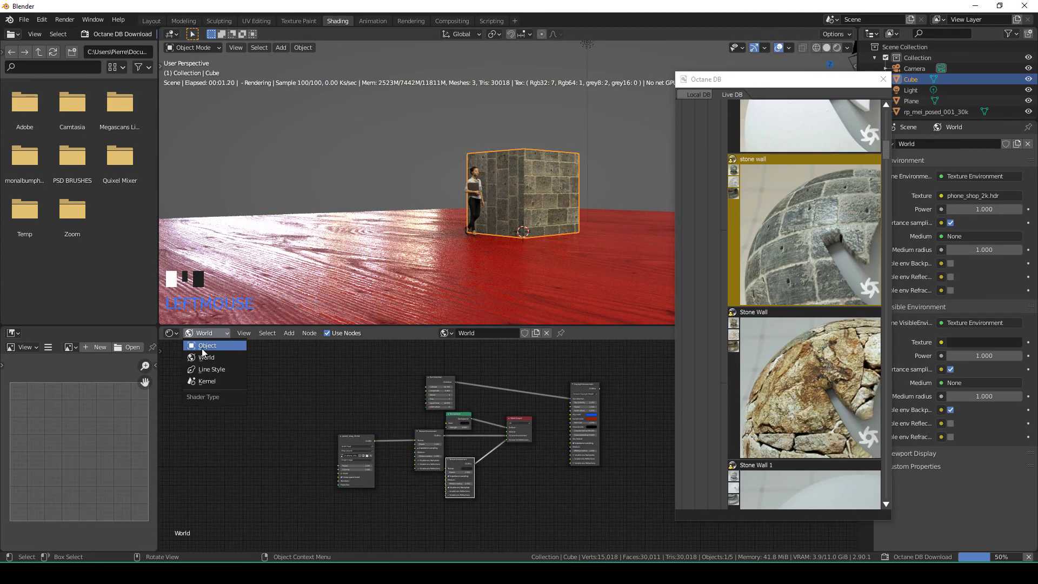
{"action": "left_click", "coordinate": [203, 348]}
- Examine the node network of the cube's Material Macro material, including its image textures and glossy material nodes
{"action": "scroll", "coordinate": [447, 413], "scroll_direction": "up", "scroll_amount": 4}
{"action": "middle_click_drag", "start_coordinate": [433, 420], "coordinate": [478, 370]}
{"action": "scroll", "coordinate": [445, 461], "scroll_direction": "down", "scroll_amount": 9}
{"action": "middle_click_drag", "start_coordinate": [503, 501], "coordinate": [516, 435]}
{"action": "scroll", "coordinate": [498, 473], "scroll_direction": "up", "scroll_amount": 16}
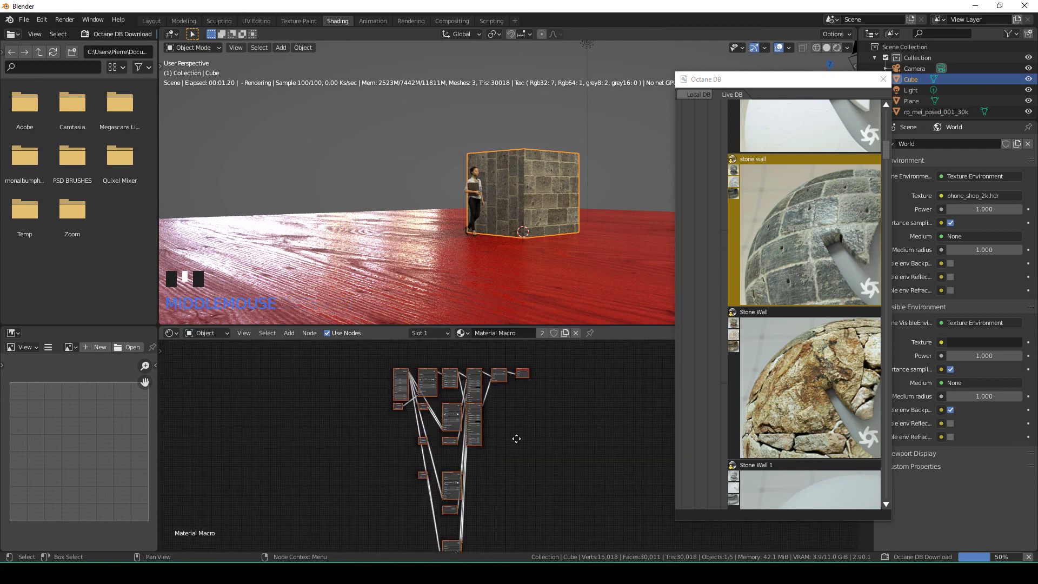
{"action": "scroll", "coordinate": [505, 468], "scroll_direction": "up", "scroll_amount": 2}
{"action": "middle_click_drag", "start_coordinate": [433, 412], "coordinate": [570, 481]}
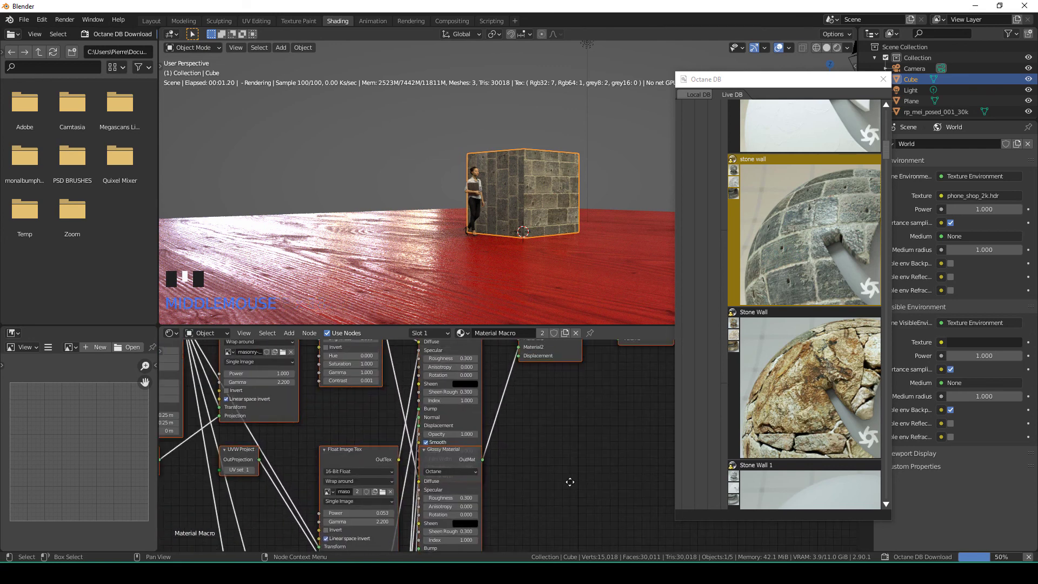
- Move the Octane DB window clear of the properties editor and view the stone cube from above
{"action": "middle_click_drag", "start_coordinate": [648, 205], "coordinate": [601, 230]}
{"action": "left_click_drag", "start_coordinate": [822, 80], "coordinate": [805, 40]}
{"action": "scroll", "coordinate": [519, 222], "scroll_direction": "up", "scroll_amount": 3}
{"action": "scroll", "coordinate": [513, 243], "scroll_direction": "down", "scroll_amount": 3}
{"action": "scroll", "coordinate": [513, 243], "scroll_direction": "down", "scroll_amount": 1}
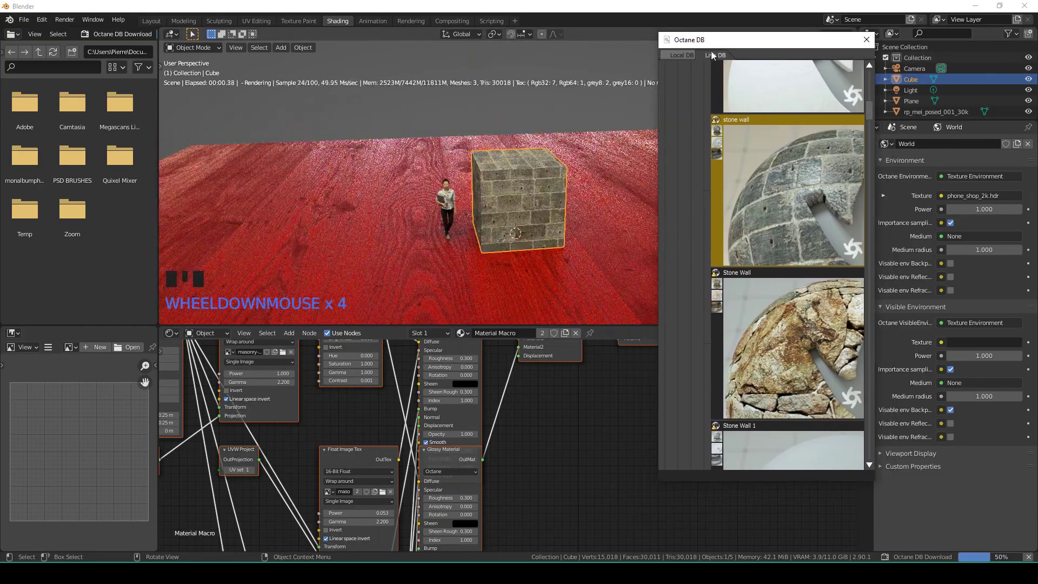
- Inspect the cube's stone texture beside the figure and bring up the scale values of the Full Transform node in its material
{"action": "scroll", "coordinate": [489, 278], "scroll_direction": "up", "scroll_amount": 8}
{"action": "middle_click_drag", "start_coordinate": [322, 268], "coordinate": [367, 264]}
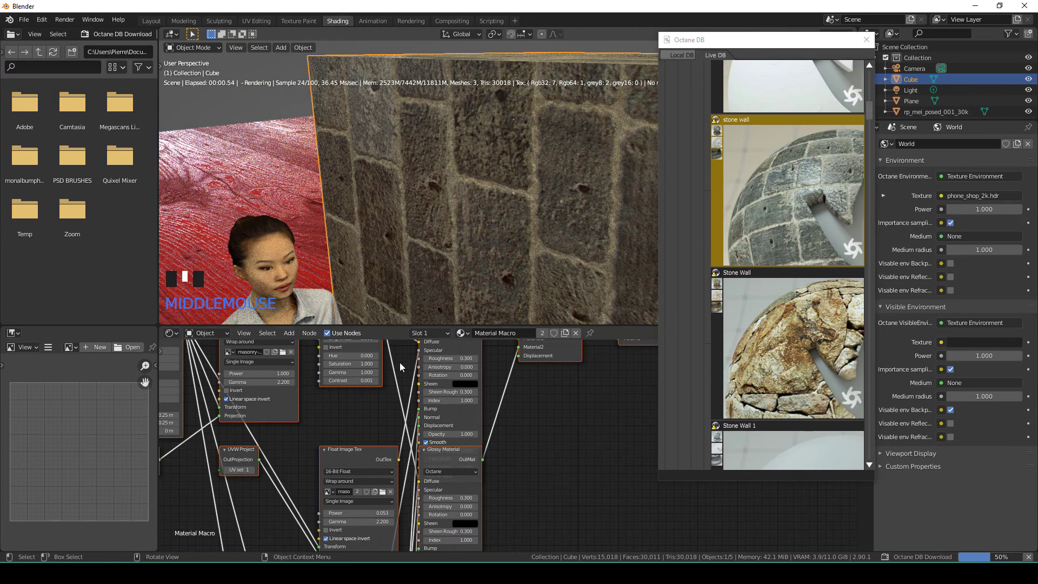
{"action": "scroll", "coordinate": [378, 390], "scroll_direction": "down", "scroll_amount": 11}
{"action": "middle_click_drag", "start_coordinate": [276, 420], "coordinate": [303, 407]}
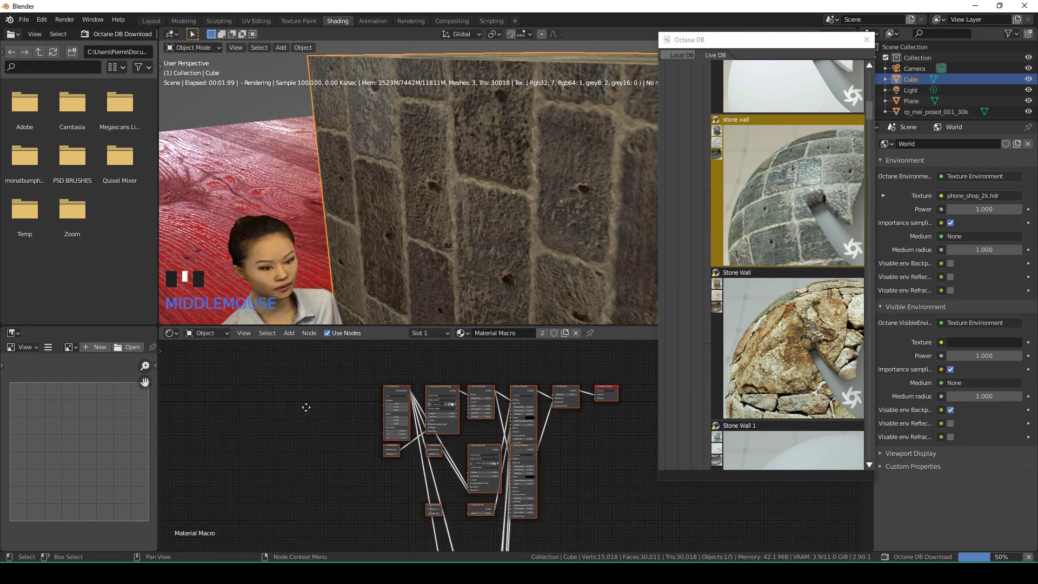
{"action": "scroll", "coordinate": [276, 422], "scroll_direction": "up", "scroll_amount": 5}
{"action": "left_click", "coordinate": [275, 422]}
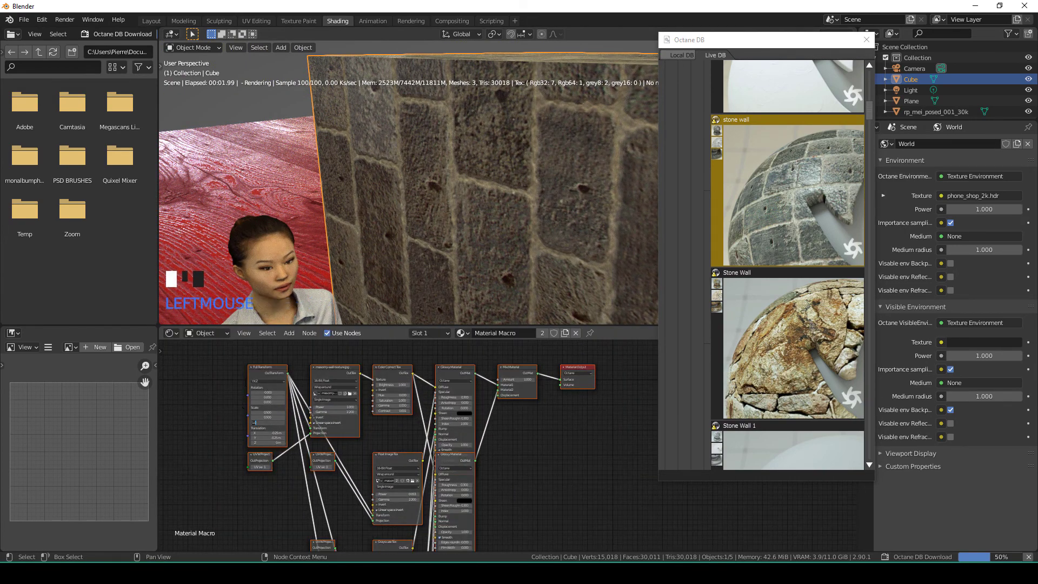
{"action": "left_click", "coordinate": [267, 371]}
{"action": "scroll", "coordinate": [213, 408], "scroll_direction": "up", "scroll_amount": 5}
{"action": "middle_click_drag", "start_coordinate": [15, 404], "coordinate": [15, 404]}
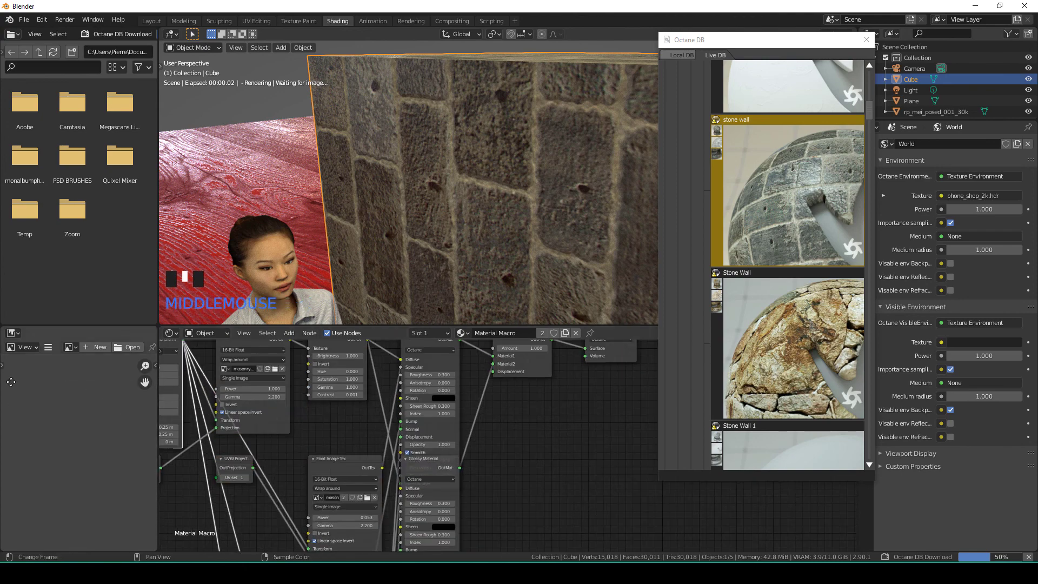
{"action": "scroll", "coordinate": [361, 412], "scroll_direction": "up", "scroll_amount": 3}
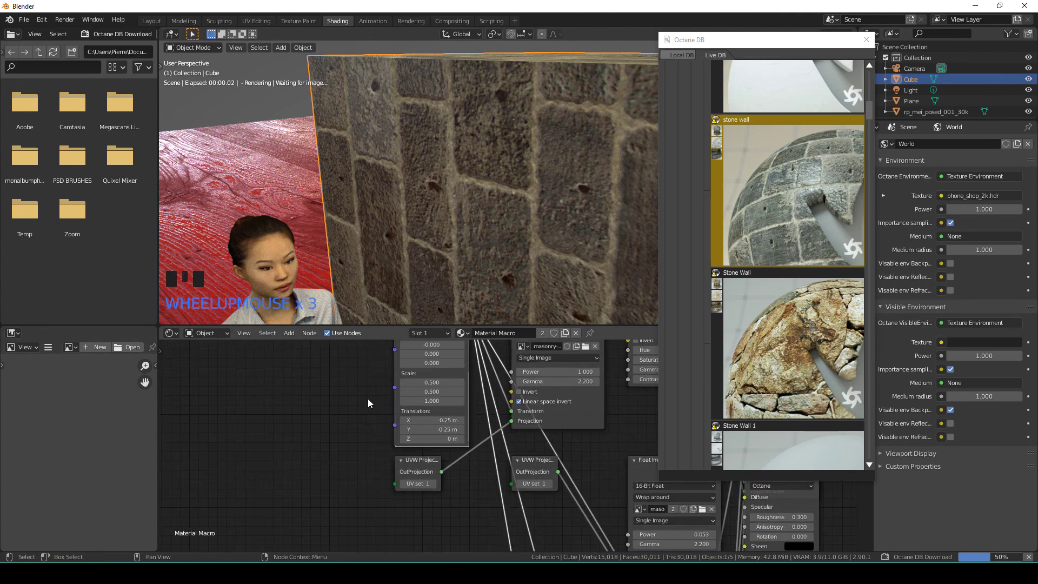
{"action": "scroll", "coordinate": [427, 284], "scroll_direction": "down", "scroll_amount": 2}
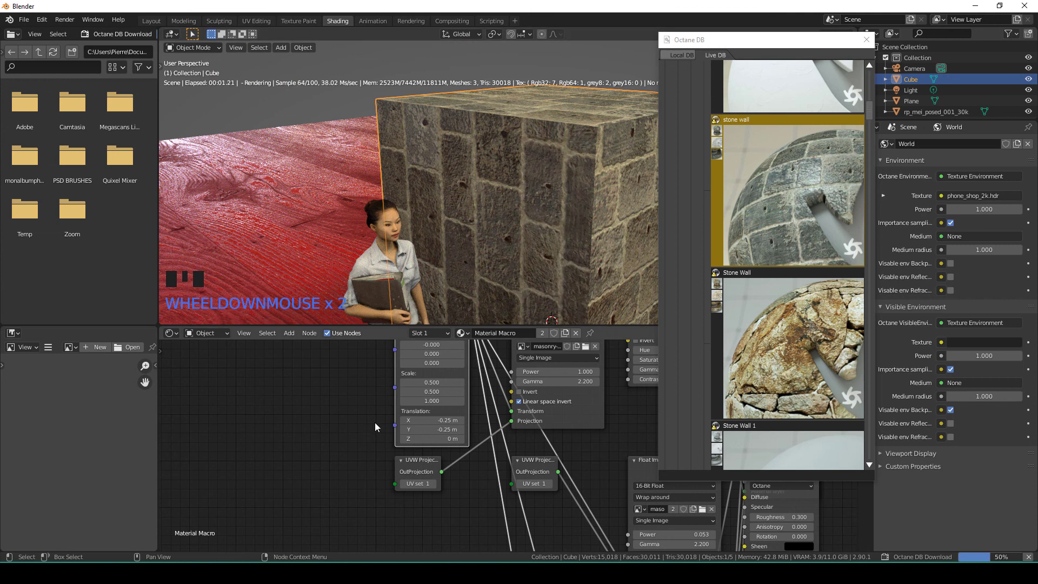
- Shrink the cube's stone pattern by entering a smaller uniform scale on all three axes of its Full Transform node
{"action": "left_click", "coordinate": [432, 382]}
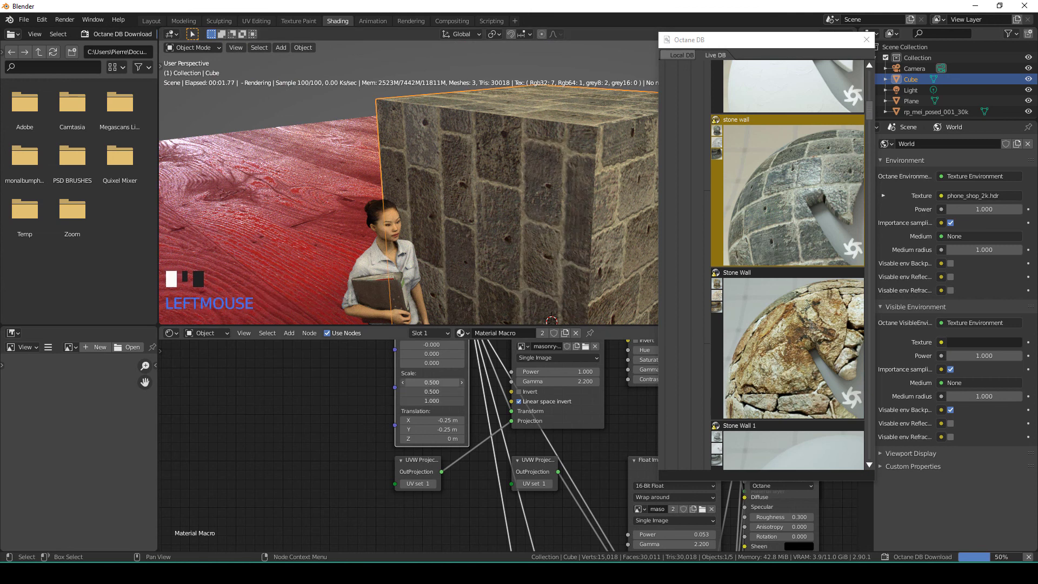
{"action": "left_click_drag", "start_coordinate": [441, 382], "coordinate": [441, 401]}
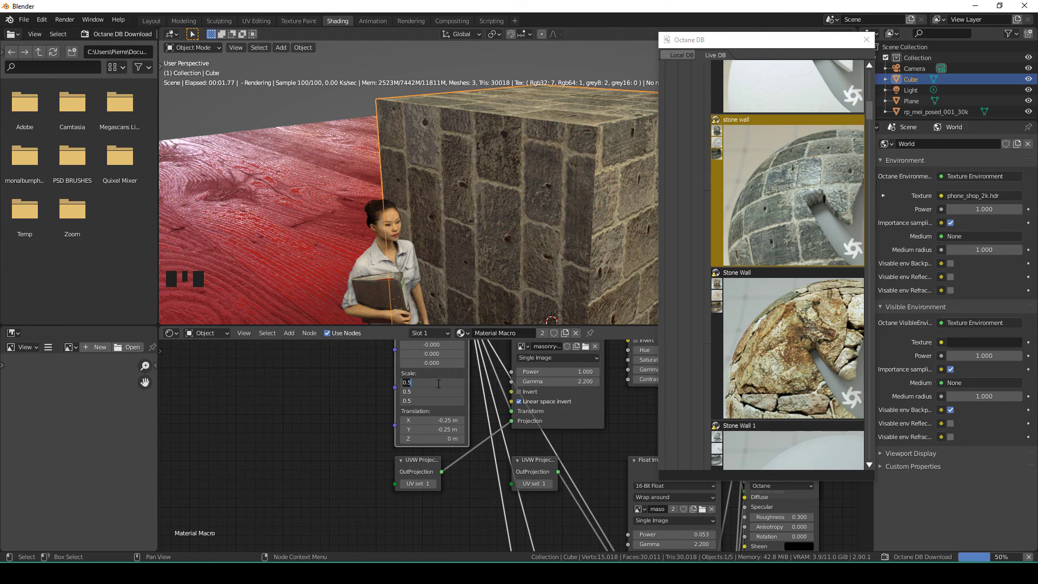
{"action": "type", "text": ".2"}
{"action": "key", "text": "Return"}
{"action": "middle_click_drag", "start_coordinate": [595, 227], "coordinate": [411, 192]}
{"action": "scroll", "coordinate": [498, 216], "scroll_direction": "down", "scroll_amount": 3}
- Select the floor plane and move the first Full Transform node of its Chestnut Rushmore material away from the image textures
{"action": "left_click", "coordinate": [337, 154]}
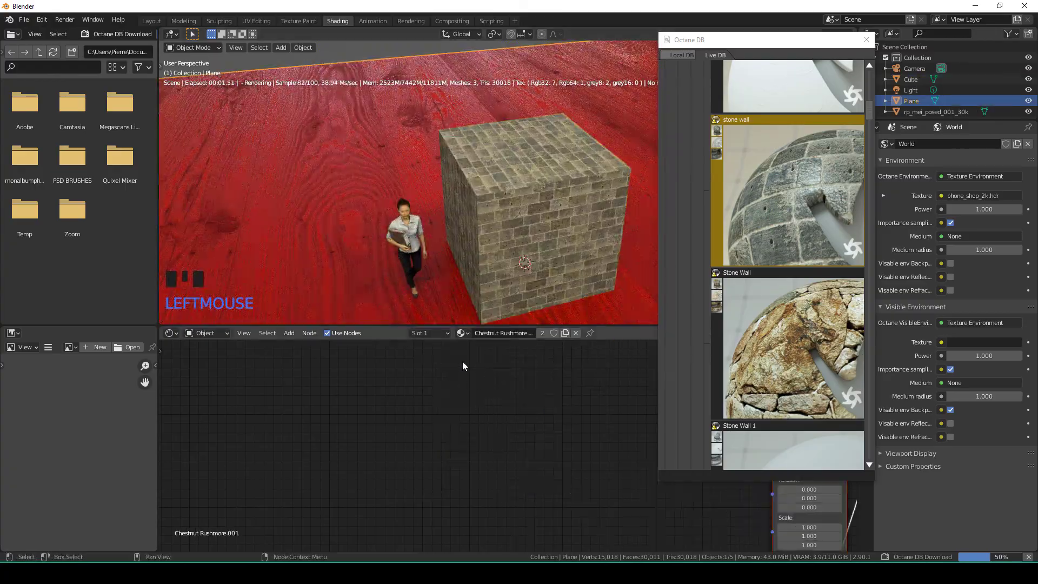
{"action": "scroll", "coordinate": [462, 366], "scroll_direction": "down", "scroll_amount": 3}
{"action": "middle_click_drag", "start_coordinate": [413, 387], "coordinate": [273, 378]}
{"action": "scroll", "coordinate": [431, 440], "scroll_direction": "down", "scroll_amount": 3}
{"action": "middle_click_drag", "start_coordinate": [431, 440], "coordinate": [398, 400]}
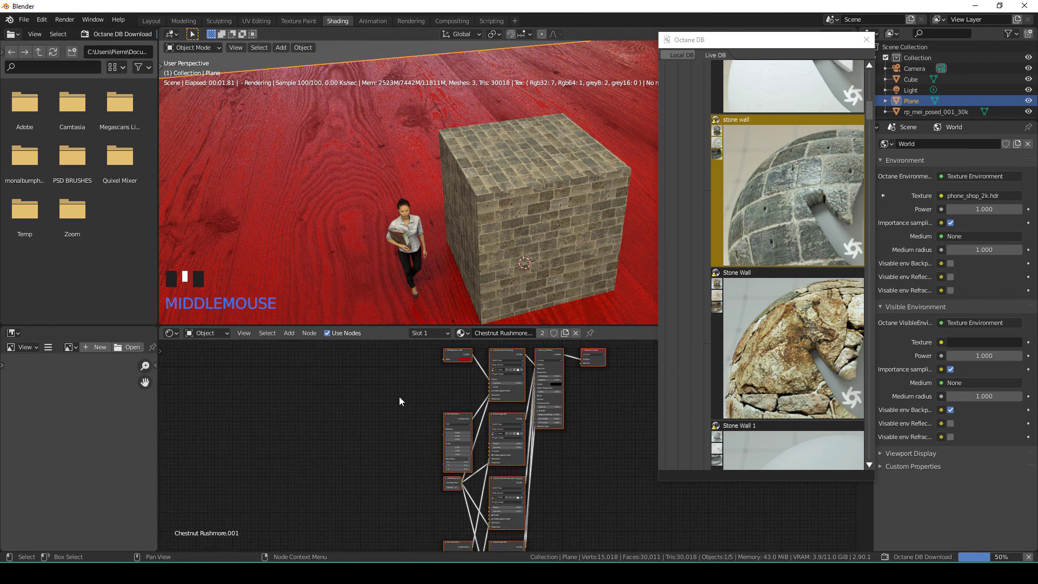
{"action": "left_click", "coordinate": [436, 406]}
{"action": "left_click_drag", "start_coordinate": [453, 417], "coordinate": [344, 387]}
{"action": "scroll", "coordinate": [401, 438], "scroll_direction": "up", "scroll_amount": 5}
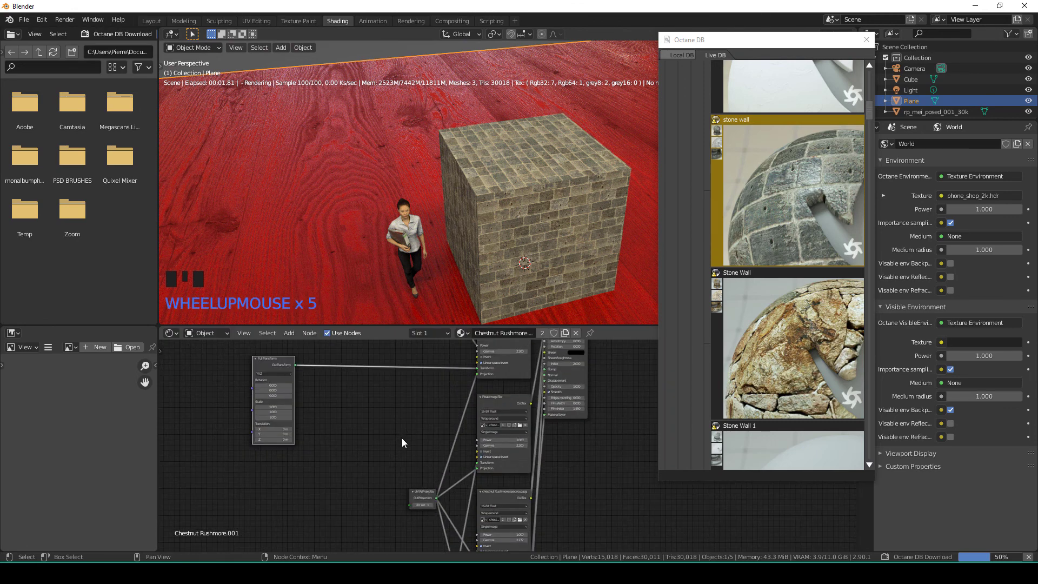
{"action": "scroll", "coordinate": [401, 439], "scroll_direction": "down", "scroll_amount": 11}
{"action": "scroll", "coordinate": [473, 453], "scroll_direction": "up", "scroll_amount": 1}
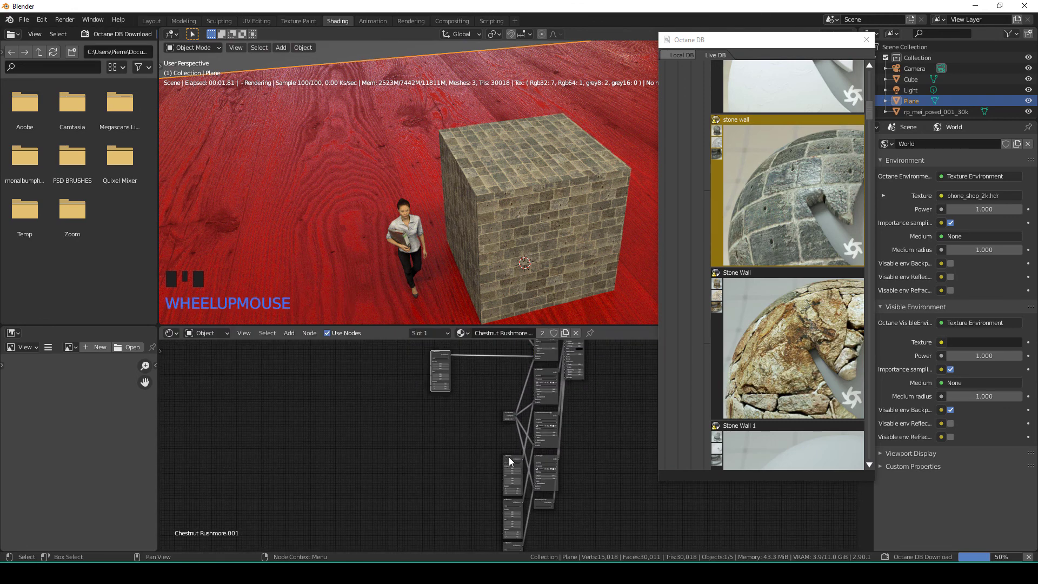
- Spread the floor material's remaining Full Transform nodes apart, clear of the image texture nodes
{"action": "left_click_drag", "start_coordinate": [509, 457], "coordinate": [401, 443]}
{"action": "middle_click_drag", "start_coordinate": [463, 489], "coordinate": [480, 451]}
{"action": "left_click_drag", "start_coordinate": [532, 465], "coordinate": [441, 457]}
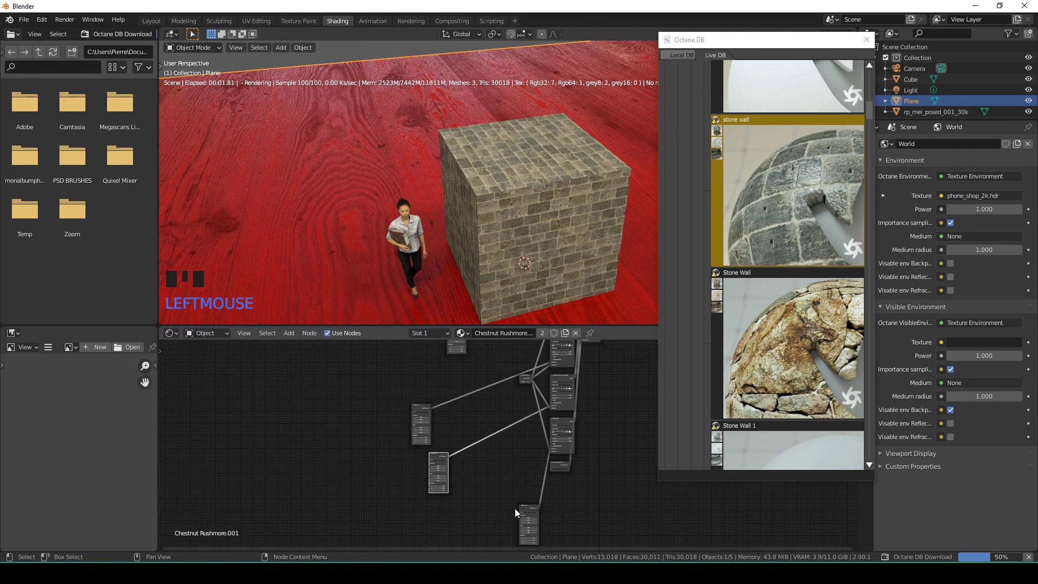
{"action": "left_click_drag", "start_coordinate": [515, 512], "coordinate": [300, 454]}
{"action": "scroll", "coordinate": [349, 435], "scroll_direction": "up", "scroll_amount": 6}
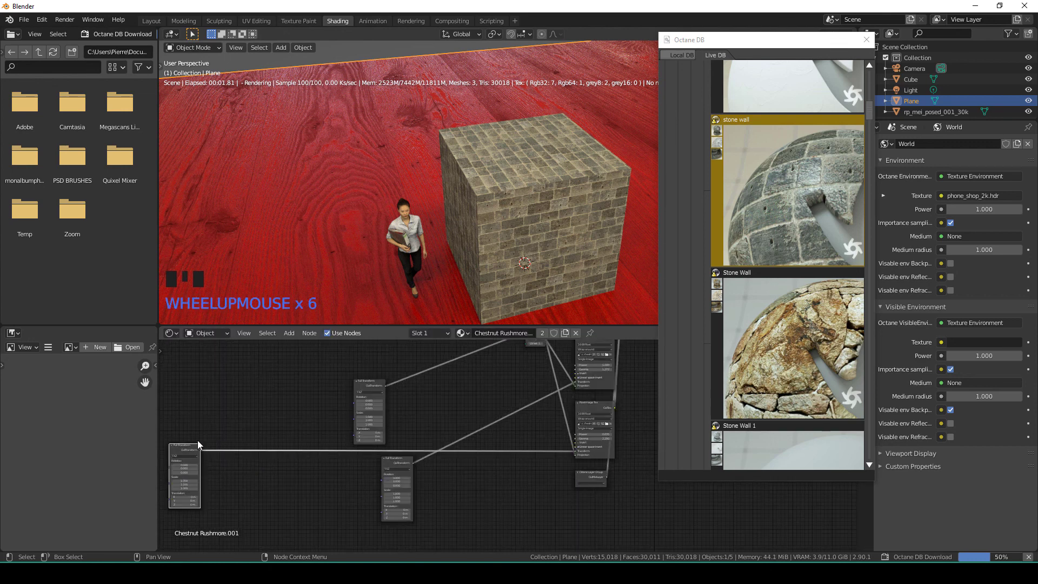
{"action": "left_click_drag", "start_coordinate": [191, 448], "coordinate": [327, 374]}
- Link the top texture's Full Transform node to the lowest image texture's Transform input as well, and move the unused transform node aside
{"action": "middle_click_drag", "start_coordinate": [343, 368], "coordinate": [316, 456]}
{"action": "scroll", "coordinate": [316, 462], "scroll_direction": "up", "scroll_amount": 1}
{"action": "left_click_drag", "start_coordinate": [287, 466], "coordinate": [348, 352]}
{"action": "middle_click_drag", "start_coordinate": [348, 353], "coordinate": [324, 428]}
{"action": "left_click_drag", "start_coordinate": [316, 451], "coordinate": [538, 398]}
{"action": "left_click_drag", "start_coordinate": [377, 394], "coordinate": [191, 393]}
{"action": "left_click_drag", "start_coordinate": [293, 448], "coordinate": [300, 398]}
{"action": "middle_click_drag", "start_coordinate": [334, 406], "coordinate": [341, 372]}
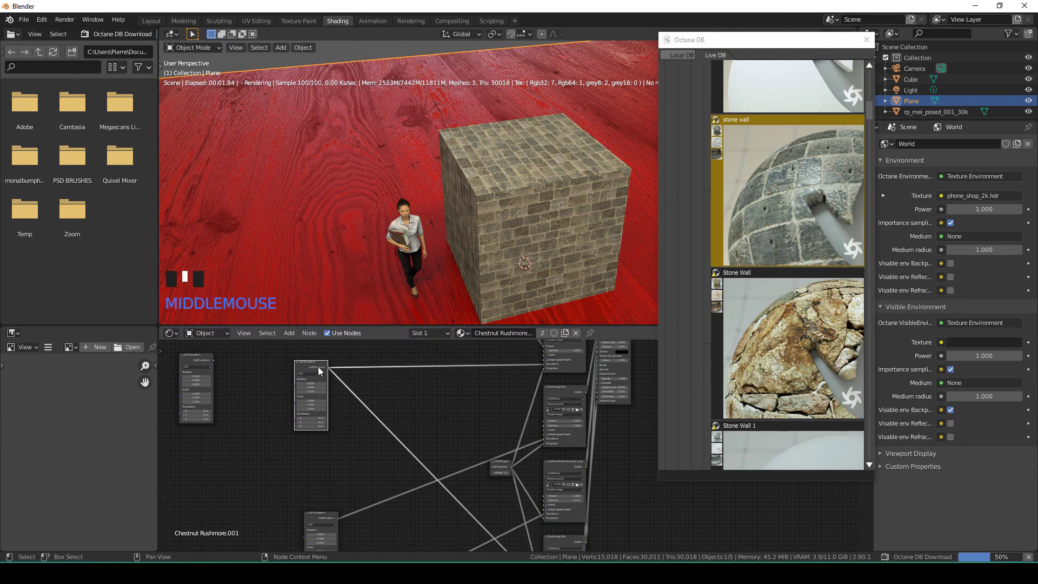
- Connect the same Full Transform node to the Transform inputs of the two remaining image textures and reposition it
{"action": "left_click_drag", "start_coordinate": [319, 371], "coordinate": [529, 436]}
{"action": "left_click_drag", "start_coordinate": [543, 439], "coordinate": [543, 439]}
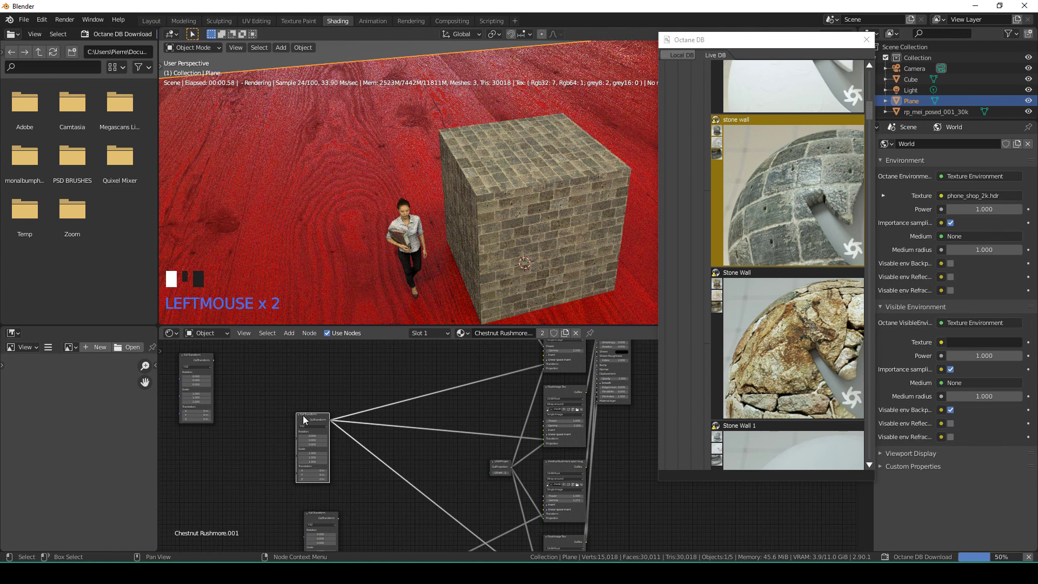
{"action": "left_click_drag", "start_coordinate": [303, 416], "coordinate": [389, 467]}
{"action": "middle_click_drag", "start_coordinate": [350, 417], "coordinate": [331, 373]}
- Examine how the floor material's RGB Spectrum and image texture nodes feed the Glossy Material node
{"action": "scroll", "coordinate": [332, 373], "scroll_direction": "up", "scroll_amount": 3}
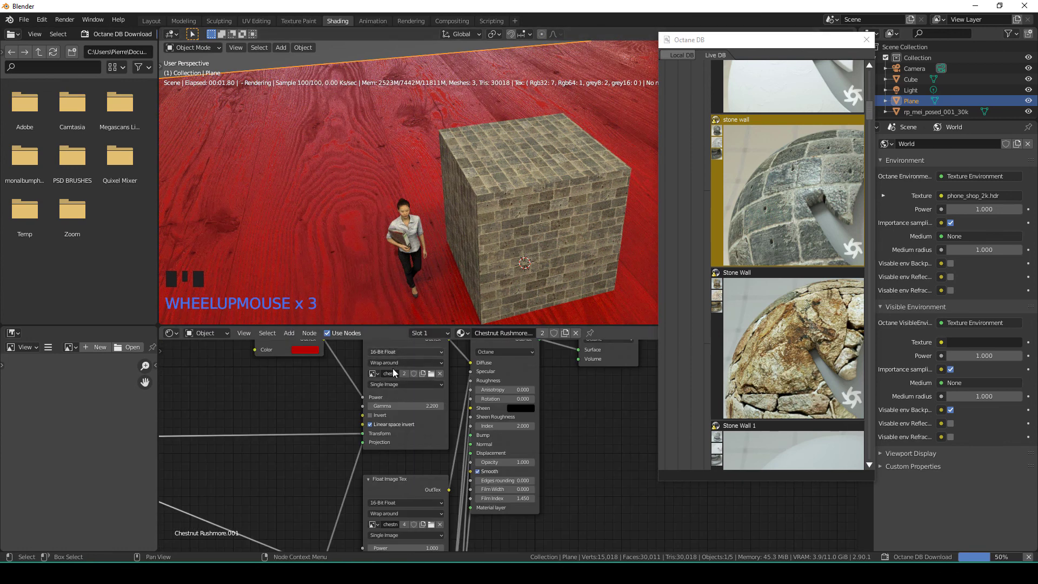
{"action": "scroll", "coordinate": [393, 368], "scroll_direction": "down", "scroll_amount": 4}
{"action": "scroll", "coordinate": [539, 463], "scroll_direction": "up", "scroll_amount": 1}
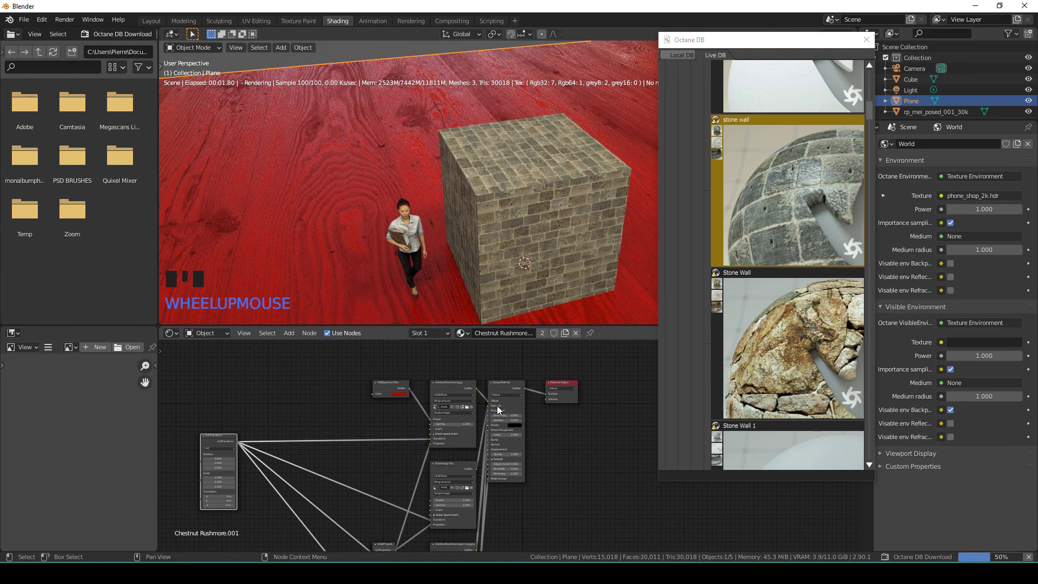
{"action": "scroll", "coordinate": [505, 443], "scroll_direction": "up", "scroll_amount": 3}
{"action": "middle_click_drag", "start_coordinate": [549, 508], "coordinate": [510, 456]}
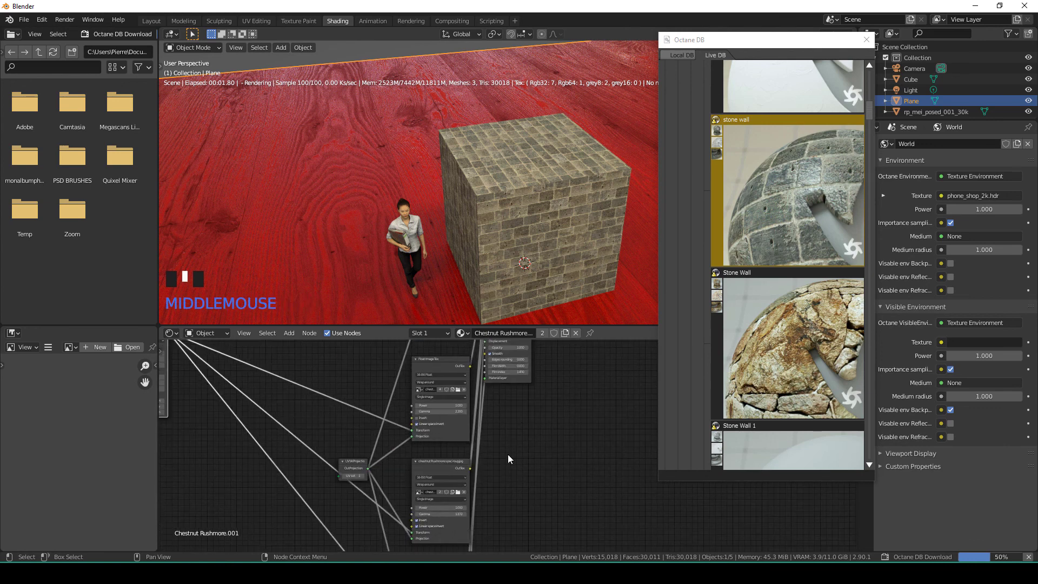
{"action": "scroll", "coordinate": [502, 391], "scroll_direction": "up", "scroll_amount": 3}
{"action": "middle_click_drag", "start_coordinate": [501, 391], "coordinate": [499, 491]}
{"action": "middle_click_drag", "start_coordinate": [554, 409], "coordinate": [555, 476]}
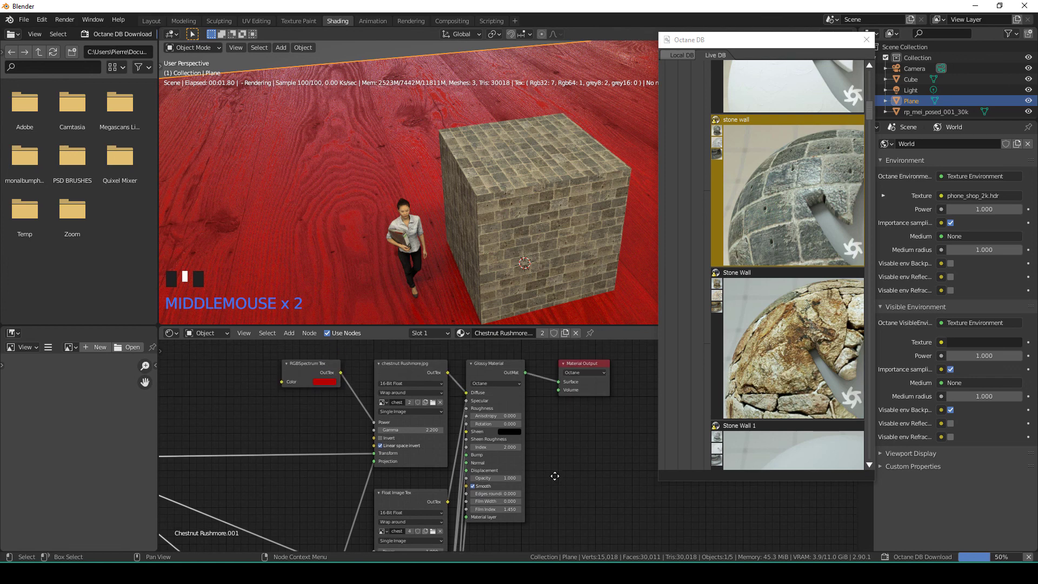
- Move the Glossy Material node away from the image textures and follow its incoming texture links
{"action": "left_click_drag", "start_coordinate": [503, 367], "coordinate": [550, 424]}
{"action": "middle_click_drag", "start_coordinate": [589, 489], "coordinate": [583, 393]}
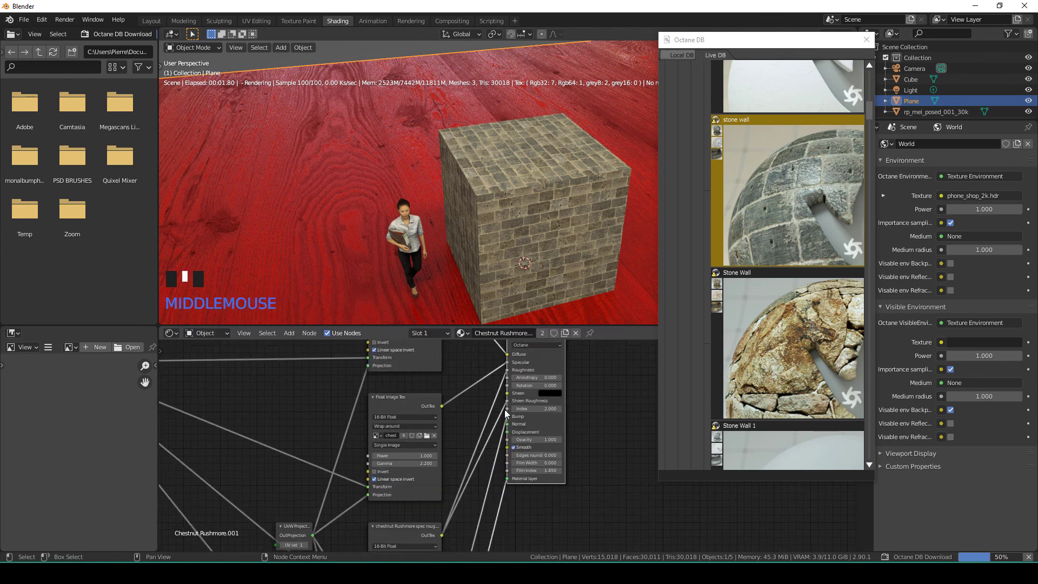
{"action": "middle_click_drag", "start_coordinate": [554, 501], "coordinate": [632, 340]}
{"action": "scroll", "coordinate": [313, 459], "scroll_direction": "down", "scroll_amount": 4}
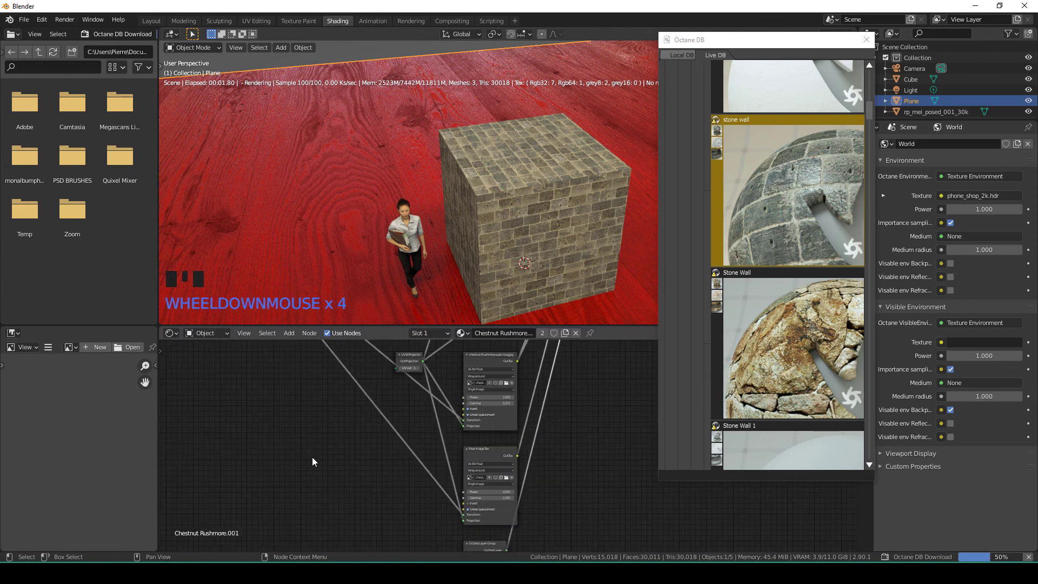
- Set the shared Full Transform node's scale to 0.2 on all three axes and check the floor planks around the cube
{"action": "middle_click_drag", "start_coordinate": [313, 459], "coordinate": [356, 549]}
{"action": "left_click_drag", "start_coordinate": [276, 358], "coordinate": [306, 440]}
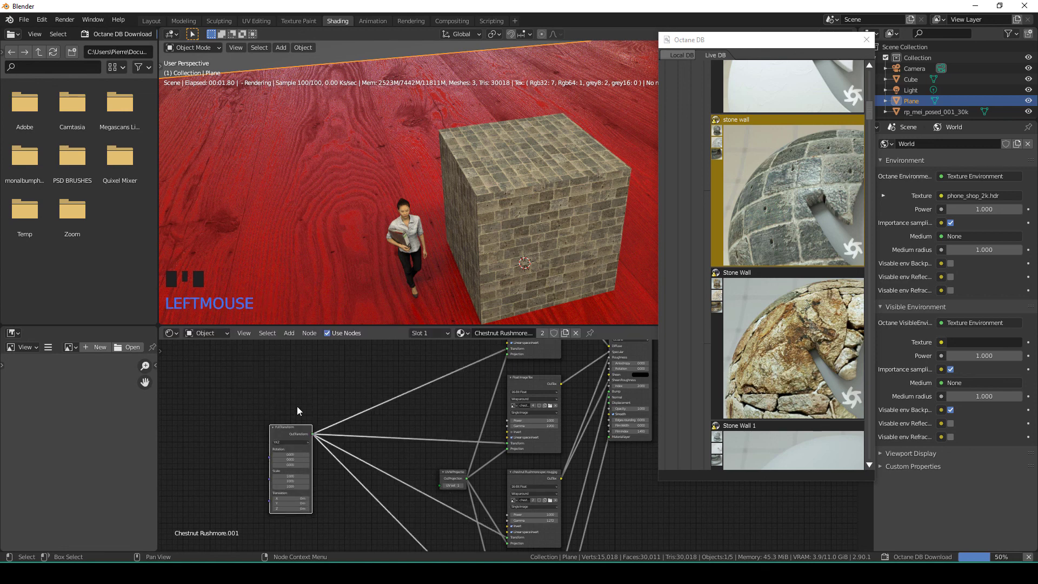
{"action": "scroll", "coordinate": [299, 410], "scroll_direction": "up", "scroll_amount": 1}
{"action": "middle_click_drag", "start_coordinate": [295, 417], "coordinate": [302, 454]}
{"action": "scroll", "coordinate": [319, 385], "scroll_direction": "up", "scroll_amount": 3}
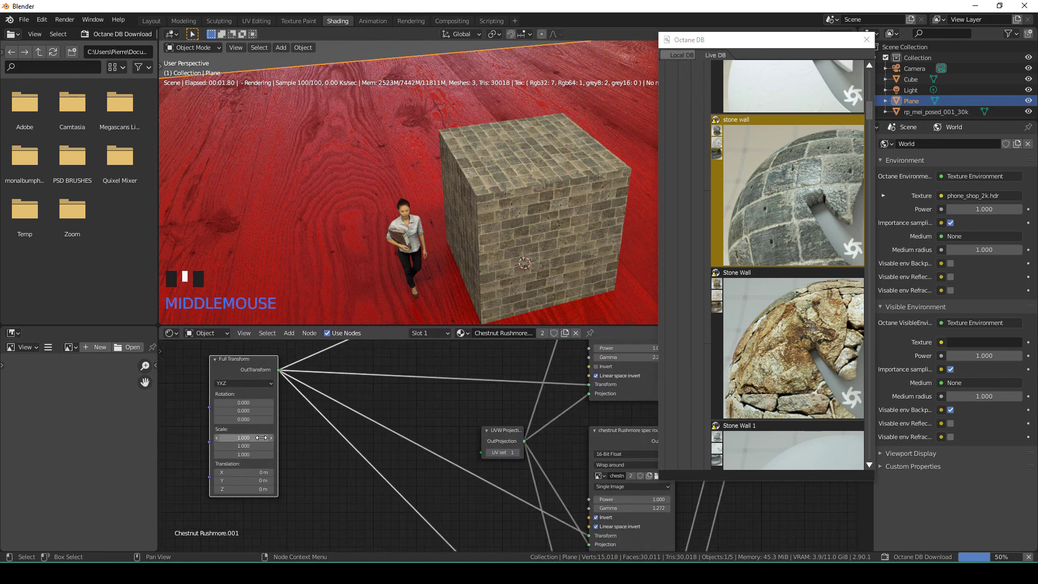
{"action": "left_click", "coordinate": [264, 438]}
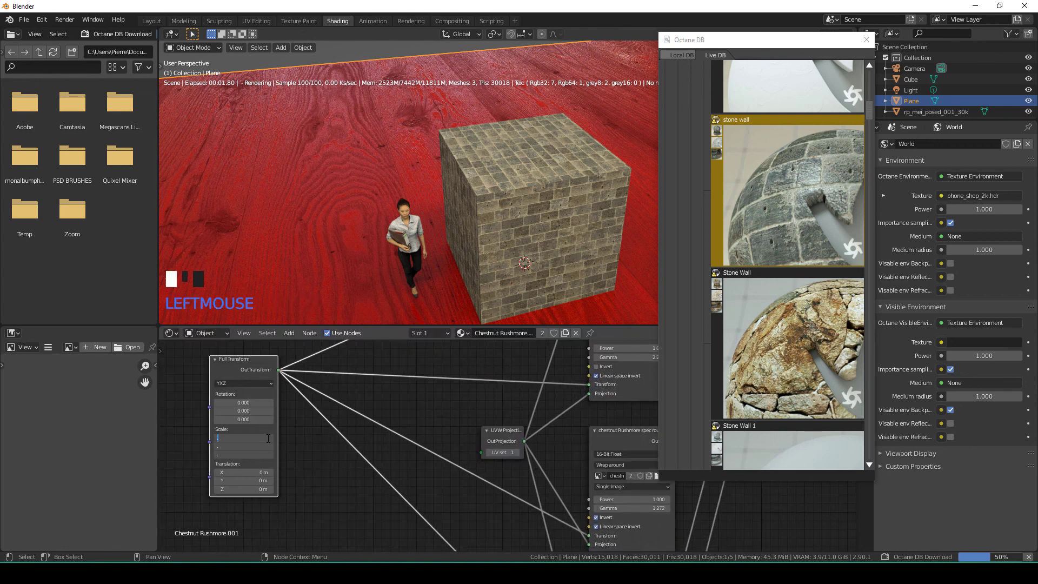
{"action": "type", "text": ".2"}
{"action": "key", "text": "Return"}
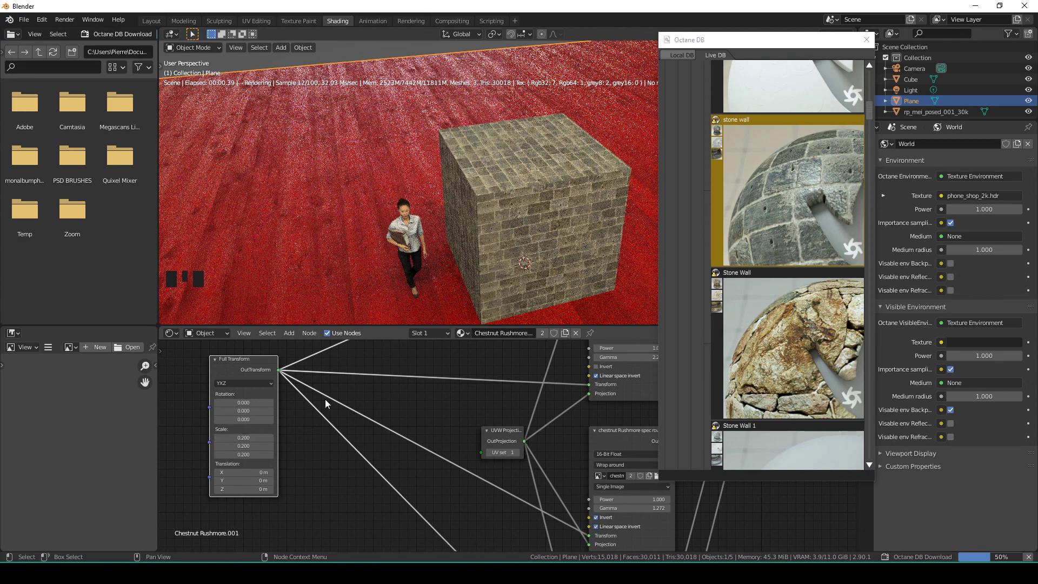
{"action": "middle_click_drag", "start_coordinate": [349, 264], "coordinate": [382, 241]}
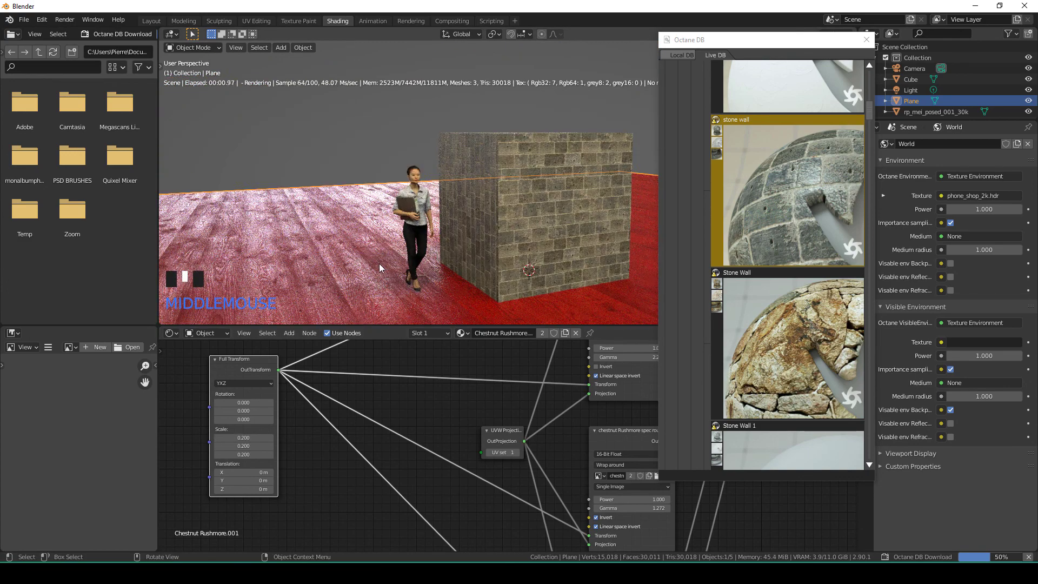
{"action": "middle_click_drag", "start_coordinate": [431, 289], "coordinate": [497, 255]}
{"action": "scroll", "coordinate": [381, 240], "scroll_direction": "up", "scroll_amount": 2}
{"action": "scroll", "coordinate": [512, 271], "scroll_direction": "down", "scroll_amount": 3}
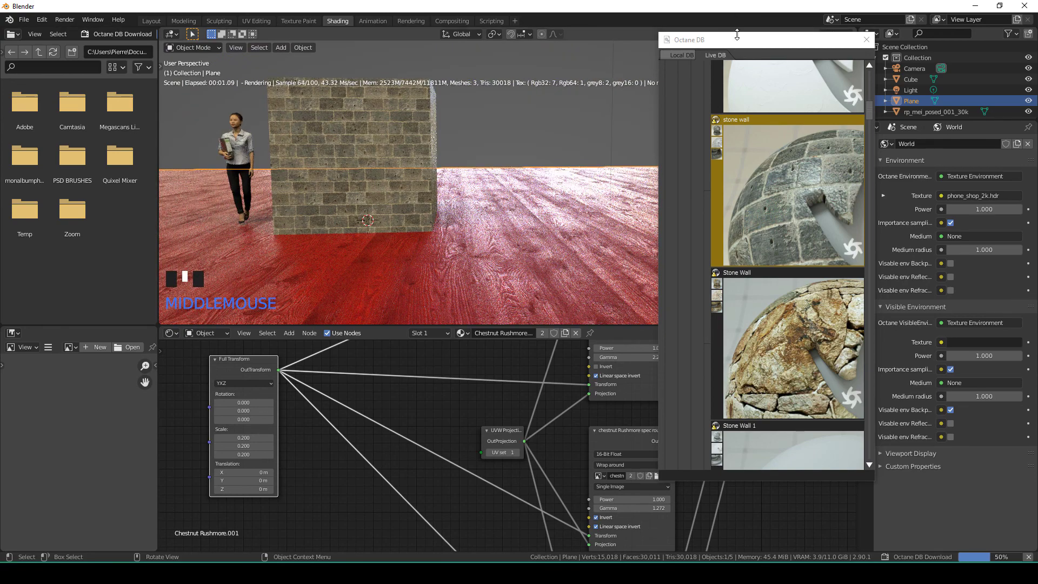
- Return to the start of the Live DB materials tree and collapse the Stone, Vegetation and Misc categories
{"action": "left_click_drag", "start_coordinate": [747, 40], "coordinate": [714, 39]}
{"action": "scroll", "coordinate": [709, 213], "scroll_direction": "up", "scroll_amount": 2}
{"action": "scroll", "coordinate": [709, 215], "scroll_direction": "up", "scroll_amount": 6}
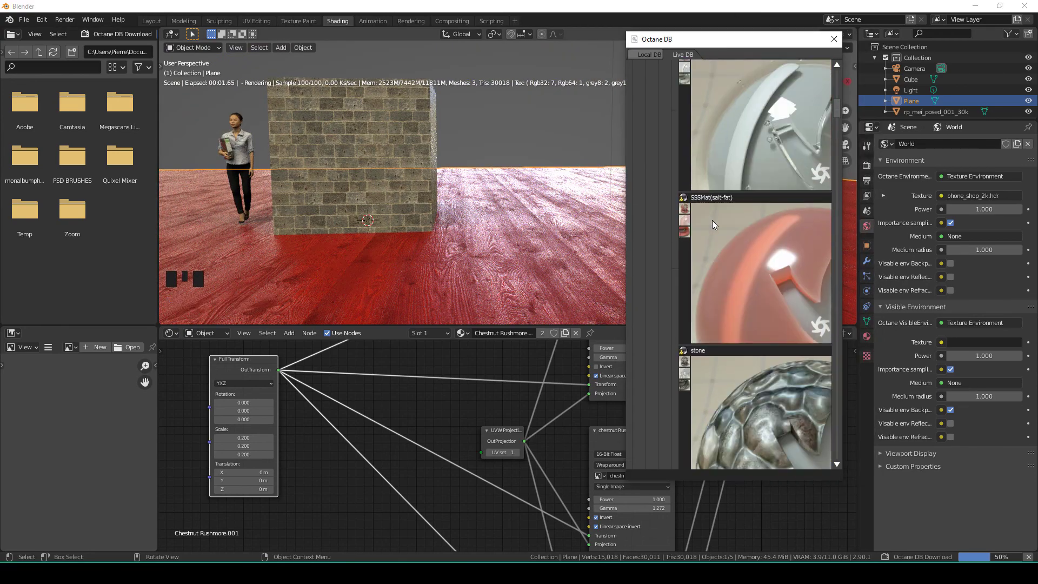
{"action": "left_click_drag", "start_coordinate": [836, 110], "coordinate": [835, 76]}
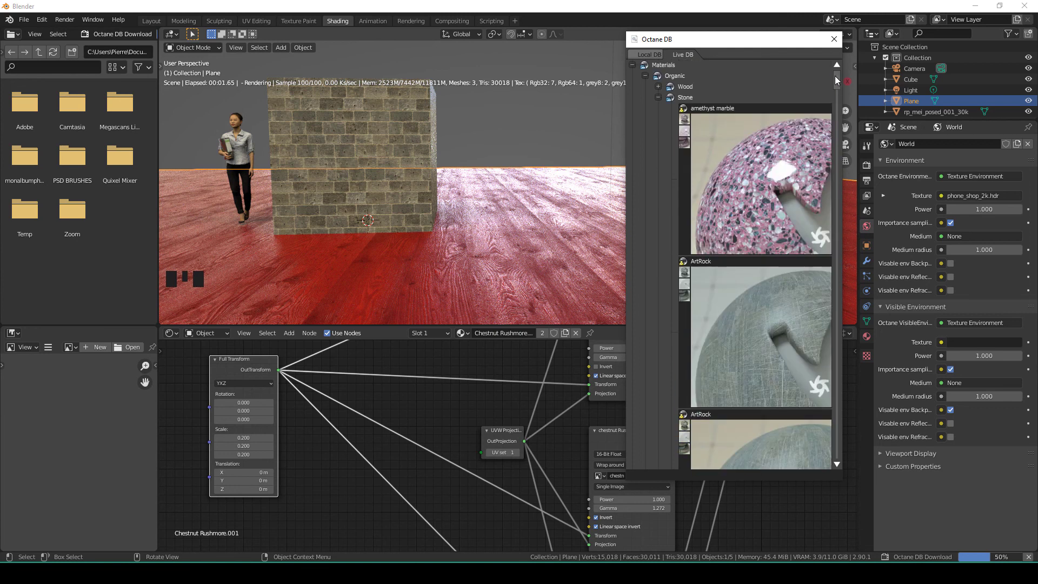
{"action": "left_click", "coordinate": [658, 98]}
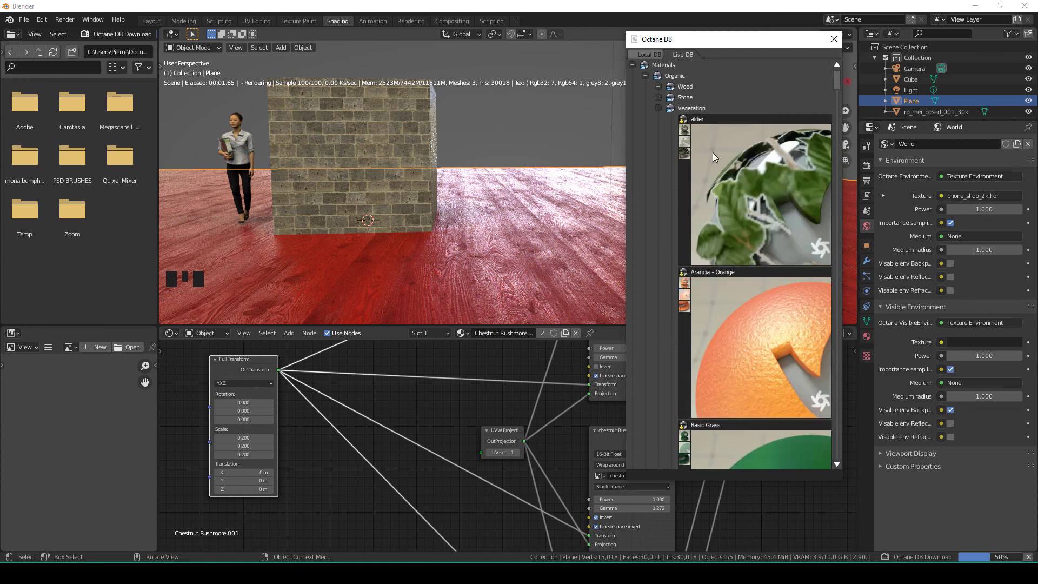
{"action": "left_click", "coordinate": [658, 108]}
{"action": "left_click", "coordinate": [645, 141]}
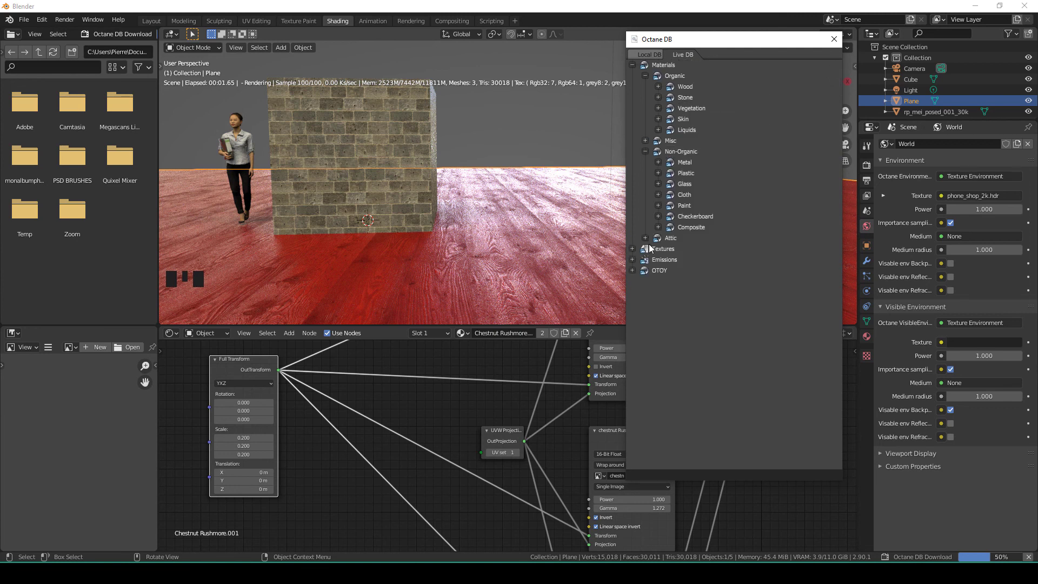
- Expand the Textures, Emissions and OTOY branches of the Live DB, including OTOY's Procedural Textures and Absolute Textures
{"action": "left_click", "coordinate": [633, 249]}
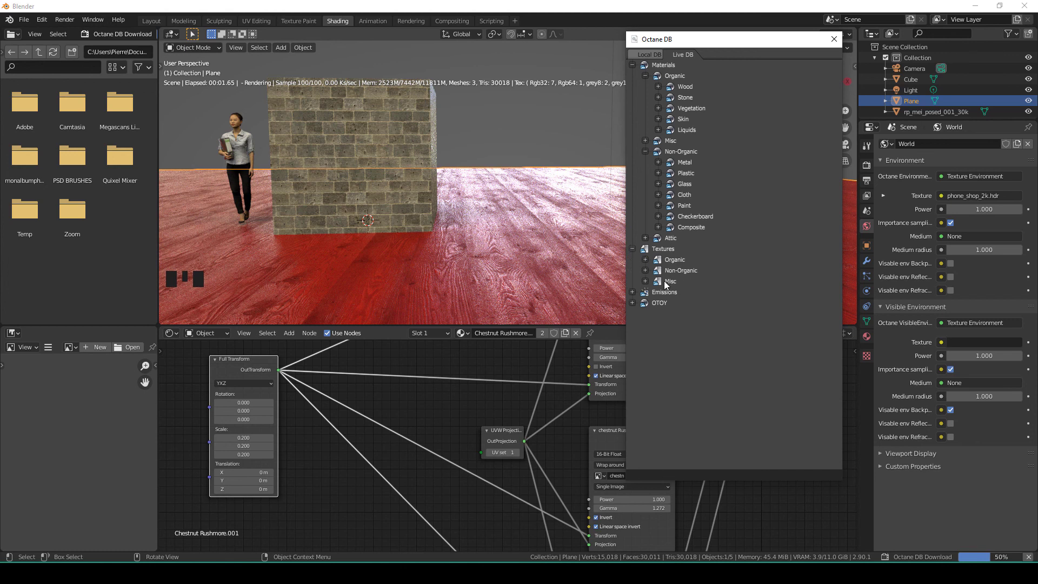
{"action": "left_click", "coordinate": [632, 292]}
{"action": "left_click", "coordinate": [633, 314]}
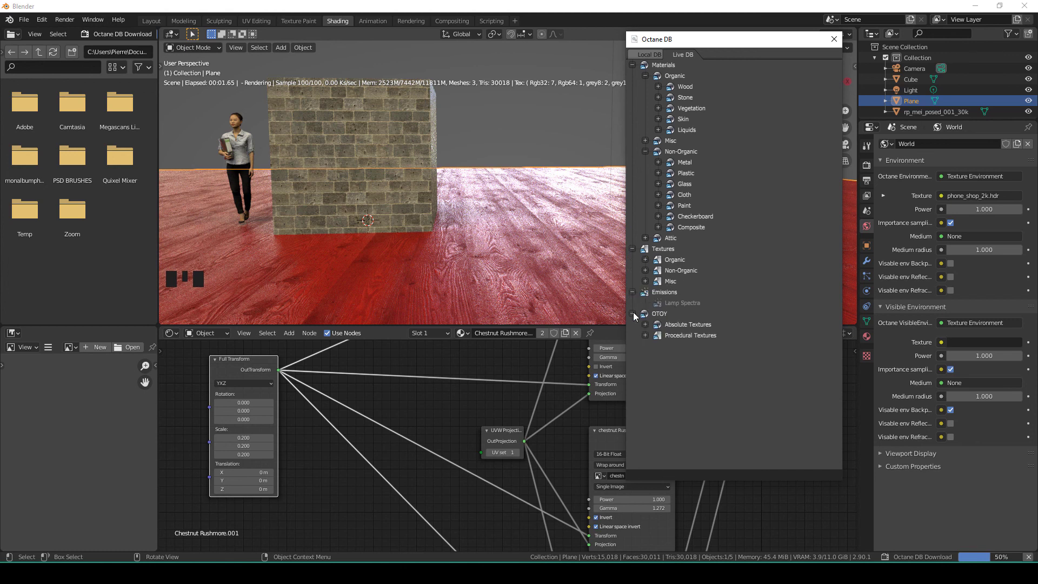
{"action": "left_click", "coordinate": [645, 336]}
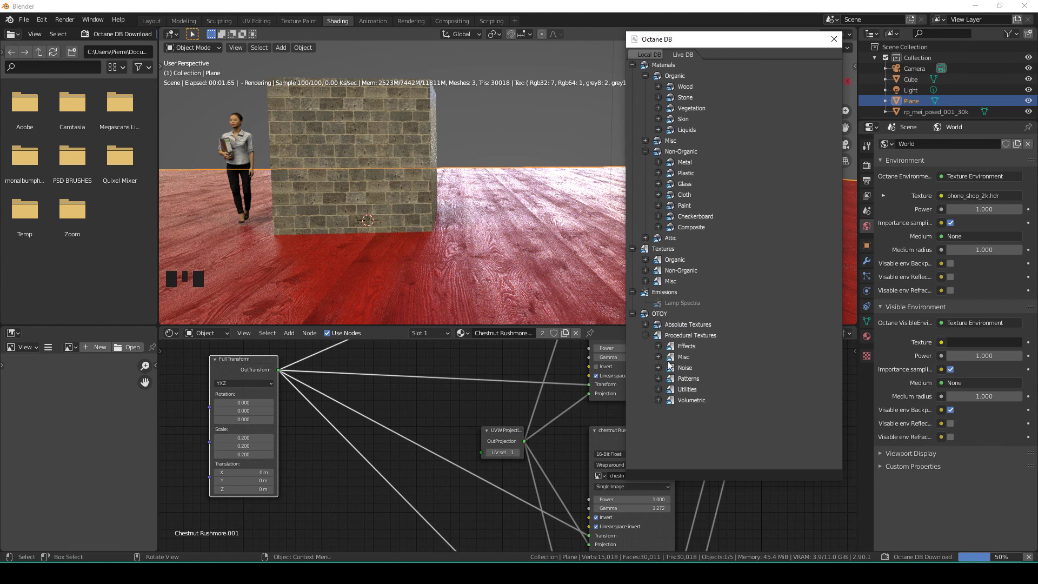
{"action": "left_click", "coordinate": [645, 325]}
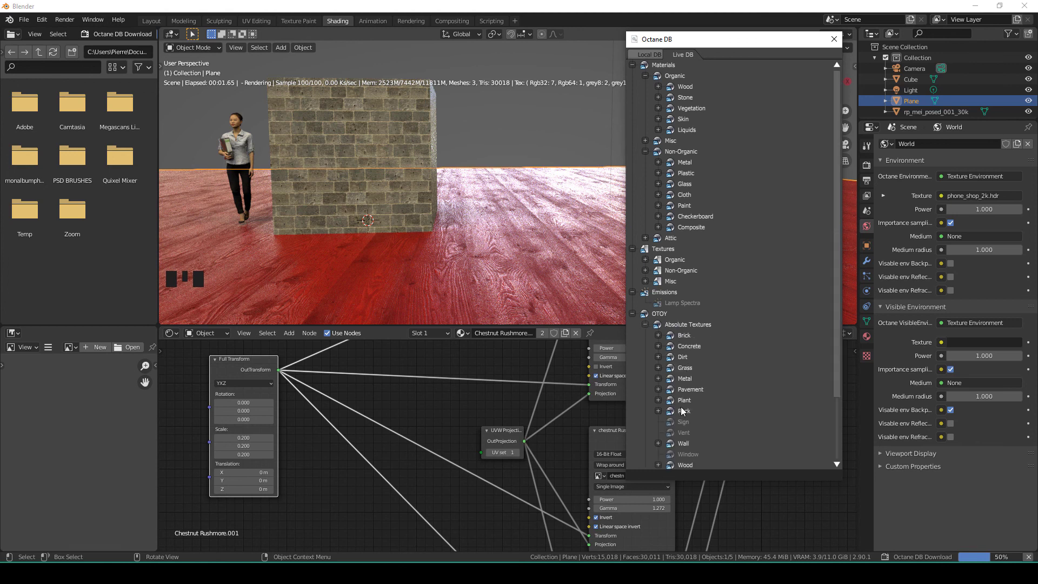